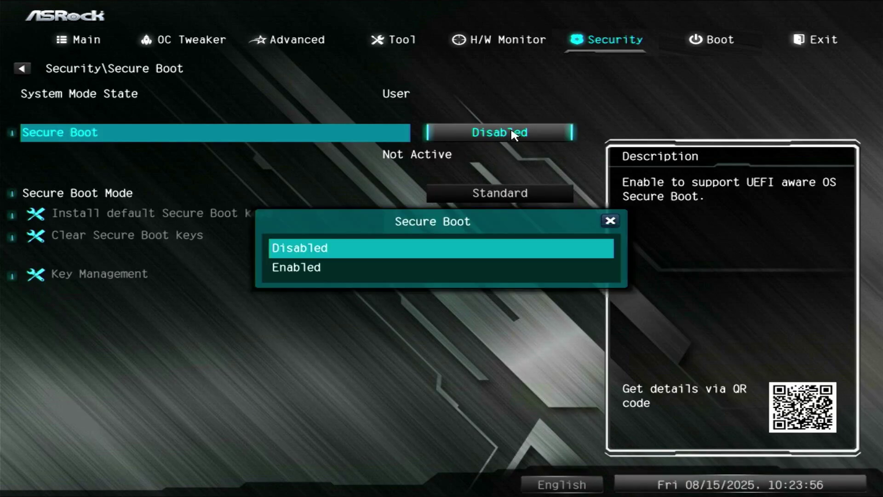
Dismiss the Secure Boot CSM warning, set CSM to Disabled under Boot, and save changes and exit.
left_click(494, 266)
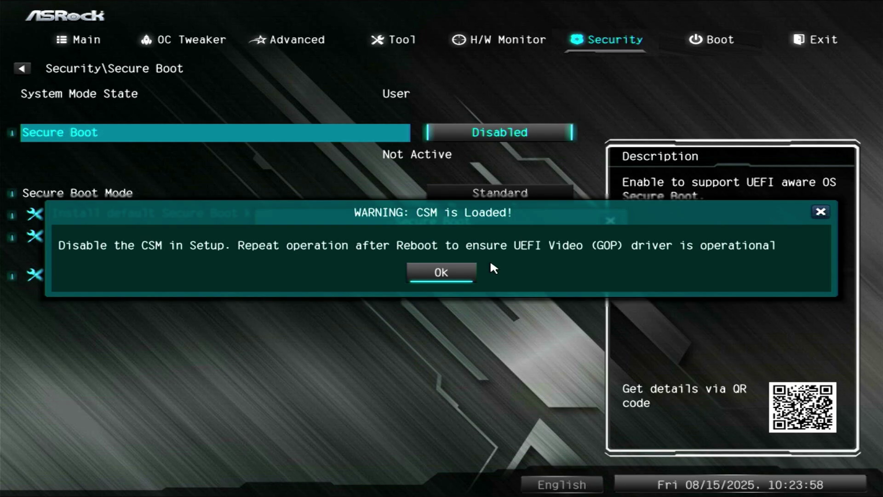
left_click(466, 276)
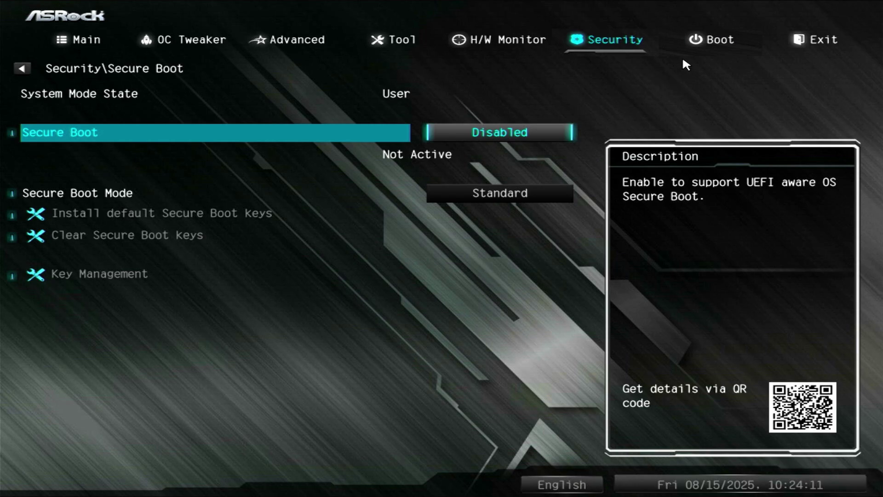
left_click(701, 44)
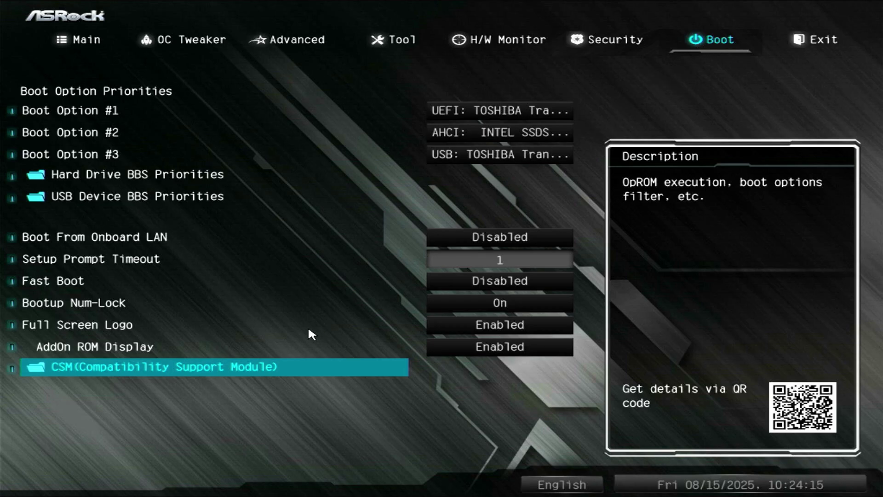
left_click(281, 362)
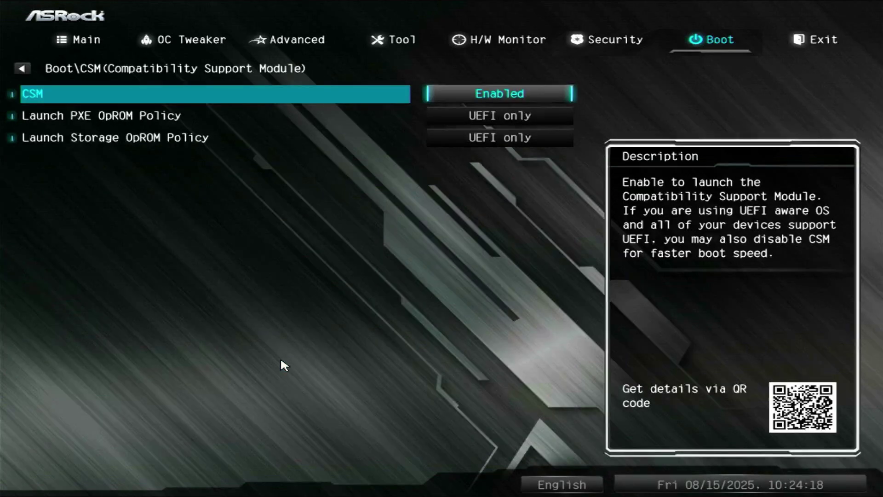
left_click(515, 98)
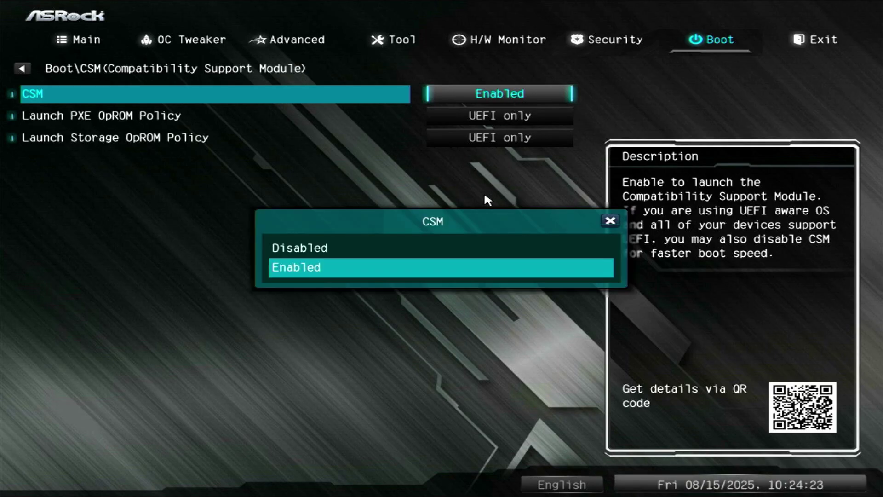
left_click(459, 251)
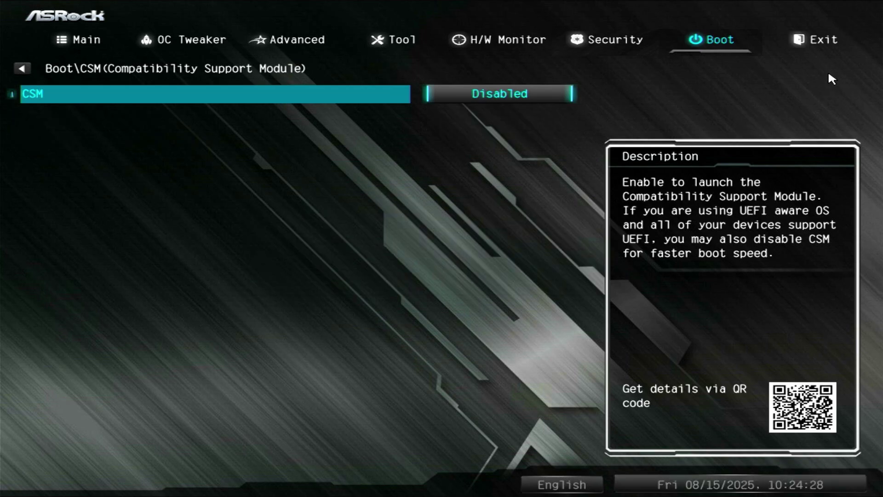
left_click(826, 54)
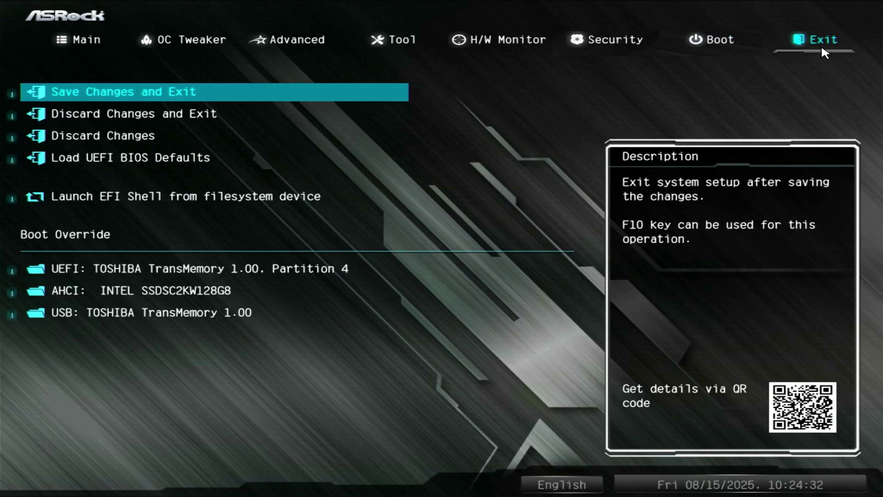
left_click(288, 92)
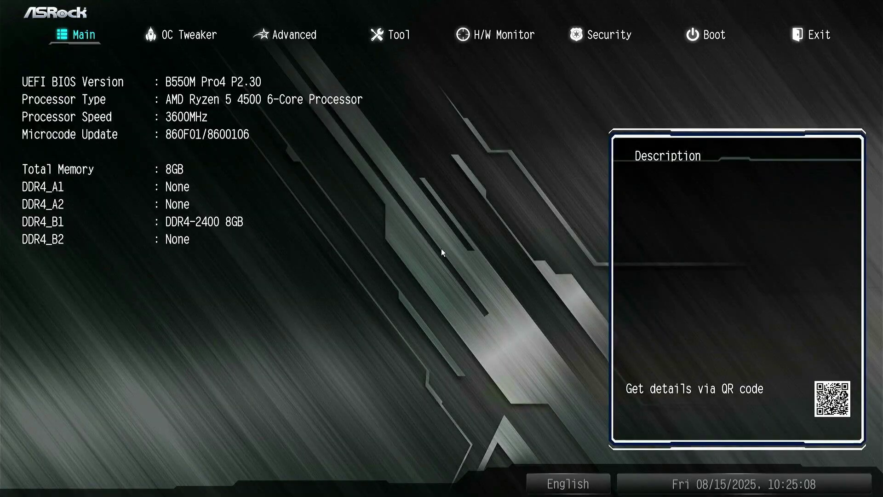
Set Secure Boot to Enabled on the Security > Secure Boot page.
left_click(593, 42)
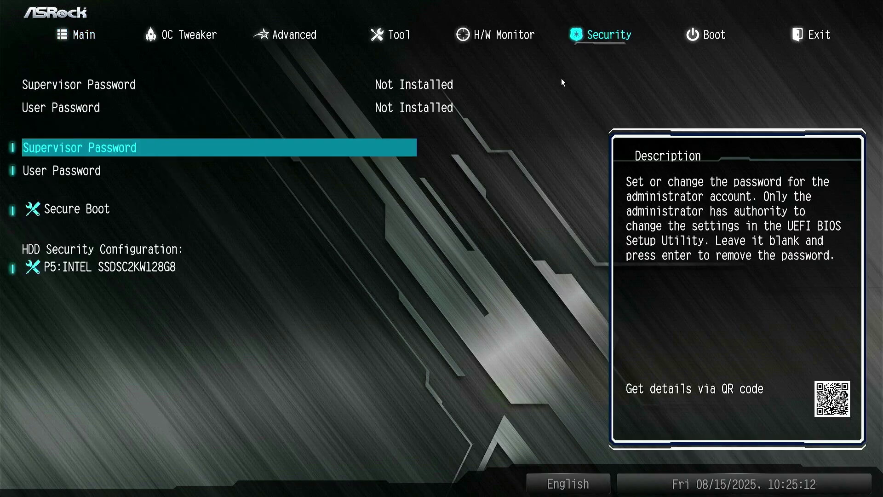
left_click(257, 208)
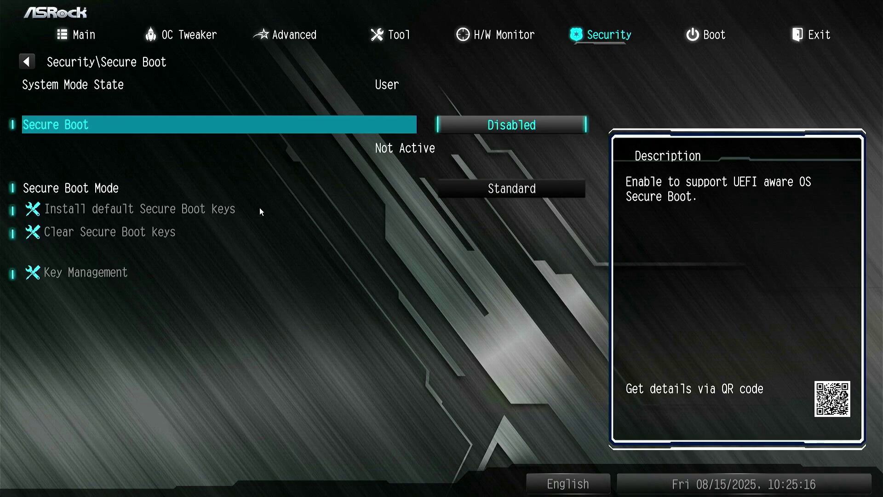
left_click(488, 129)
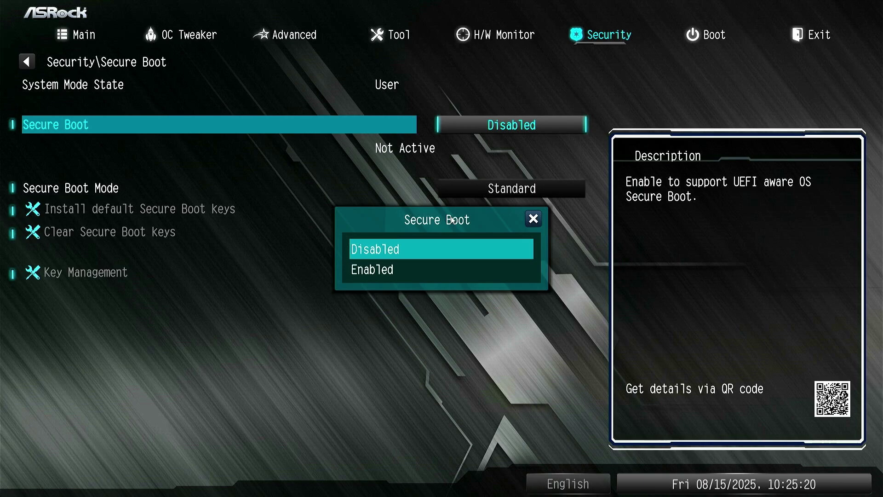
left_click(418, 266)
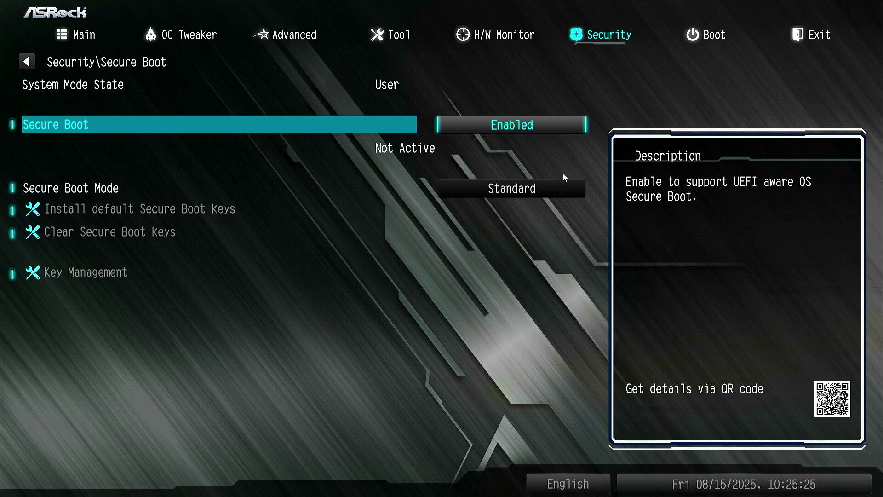
Save changes and restart, then reopen Security > Secure Boot to check its status.
left_click(799, 39)
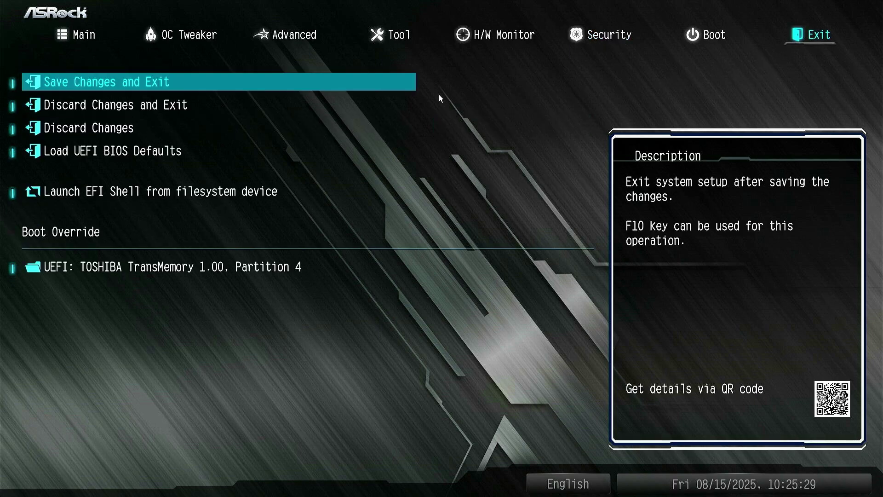
left_click(375, 83)
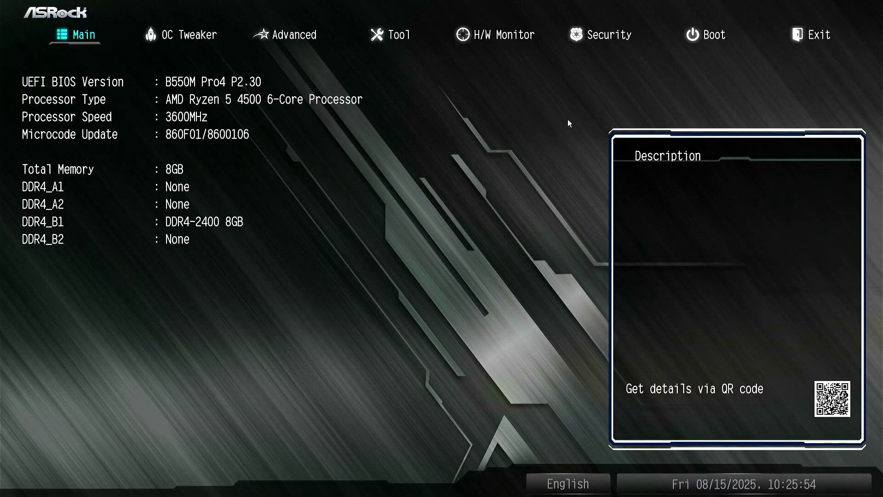
left_click(607, 43)
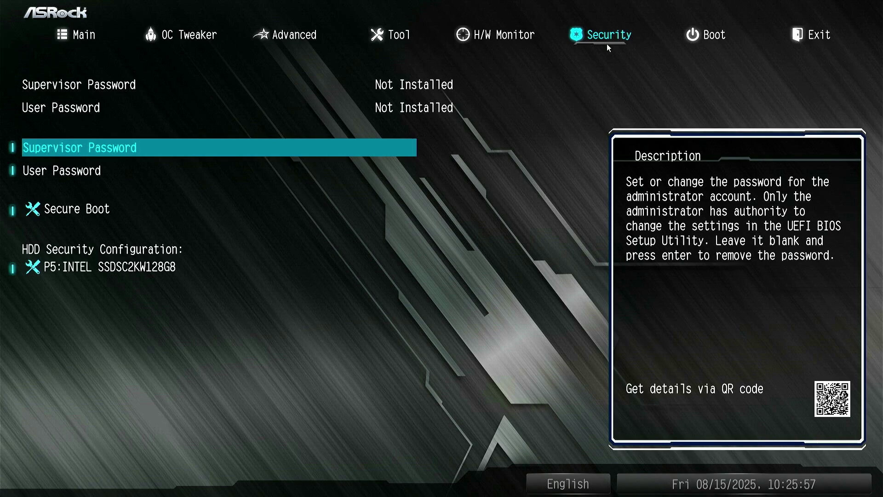
left_click(272, 210)
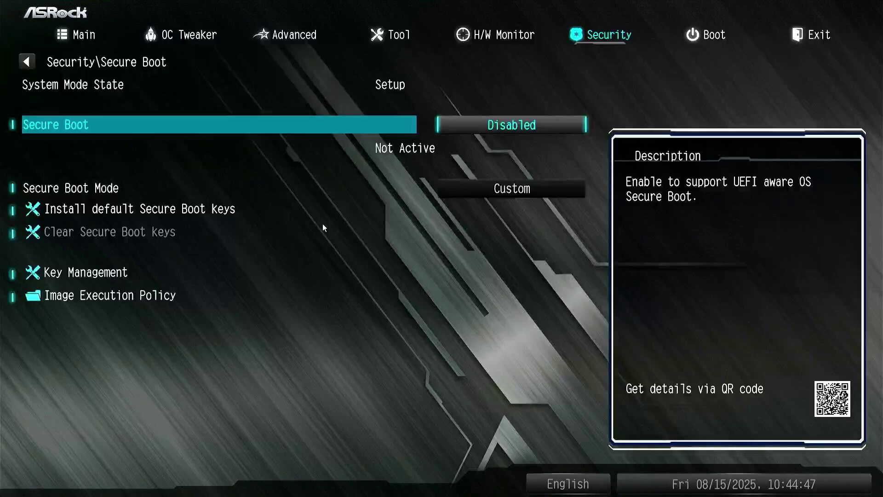
left_click(562, 124)
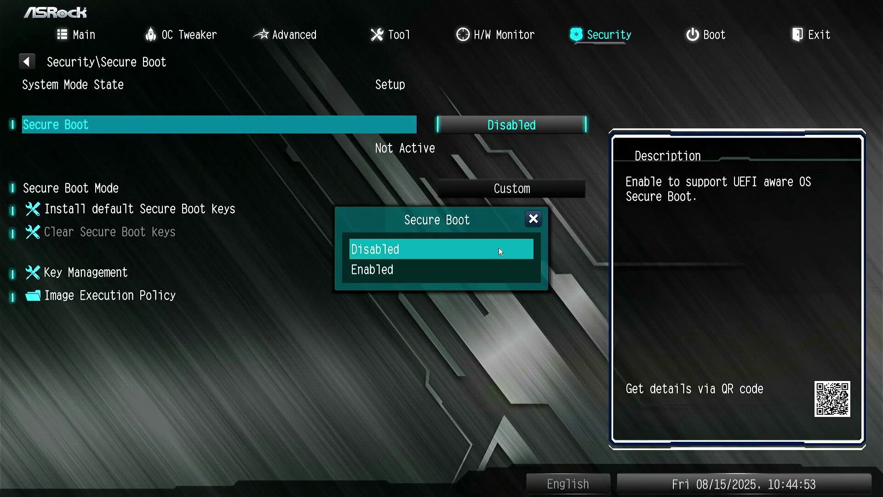
left_click(490, 267)
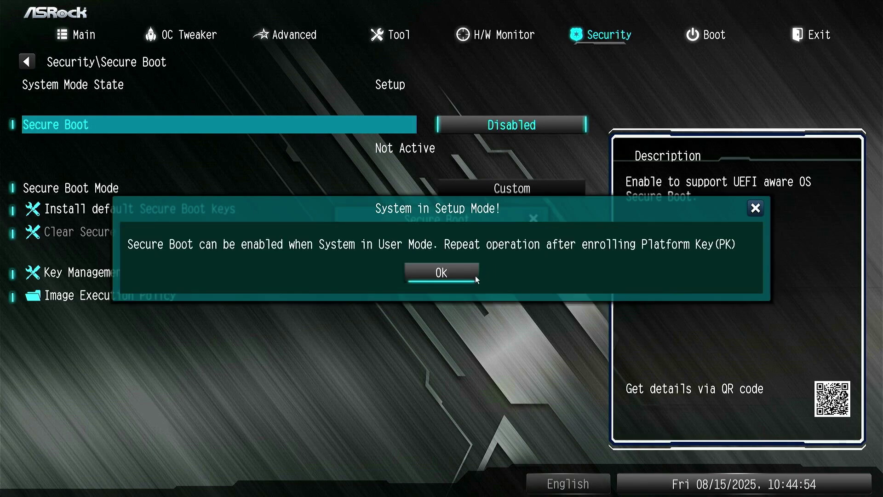
left_click(474, 274)
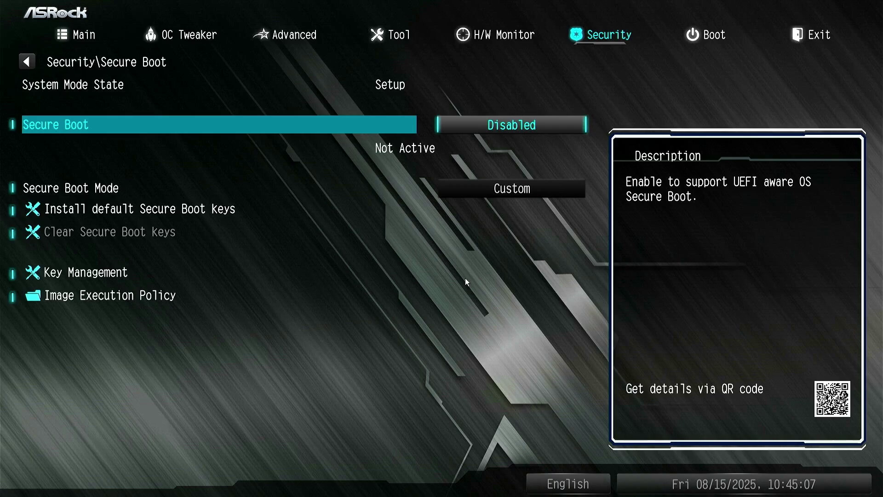
Switch Secure Boot Mode to Standard and load the default secure variables.
left_click(480, 192)
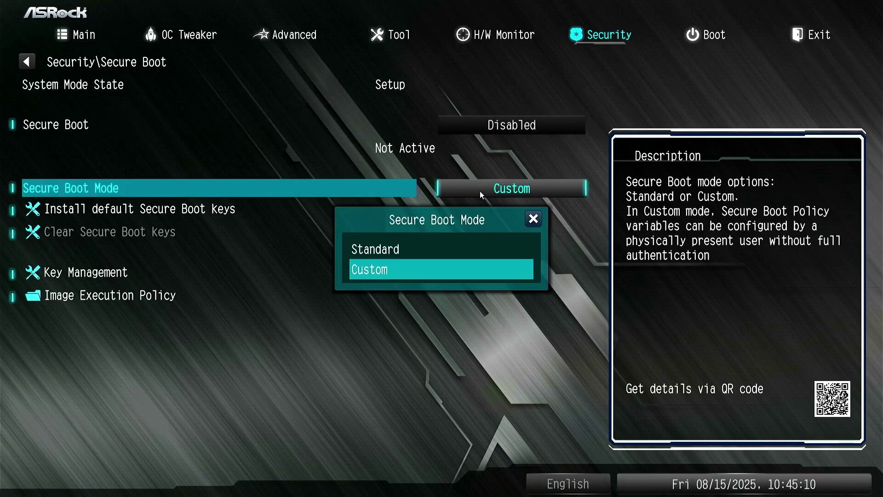
left_click(451, 246)
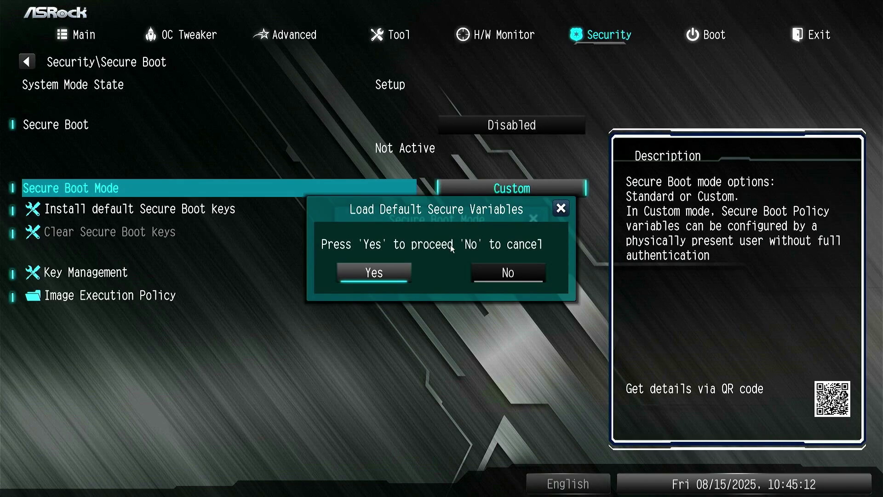
left_click(399, 273)
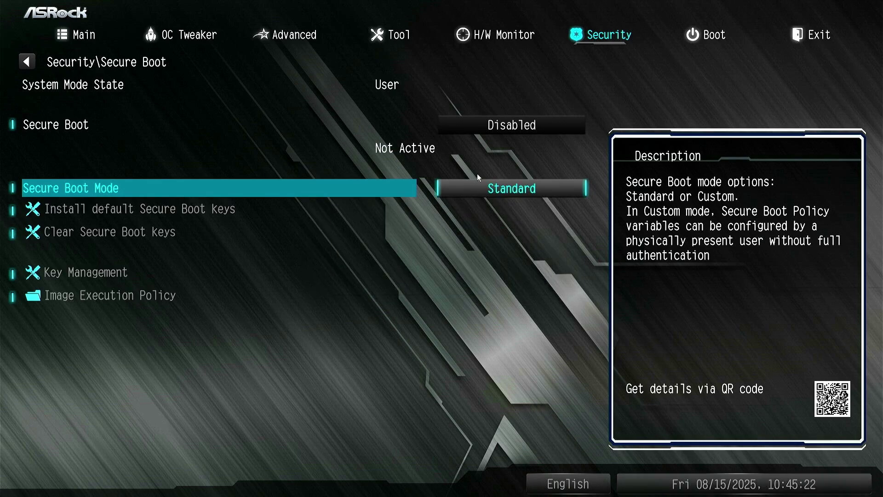
Set Secure Boot to Enabled, then save changes and exit to restart.
left_click(506, 127)
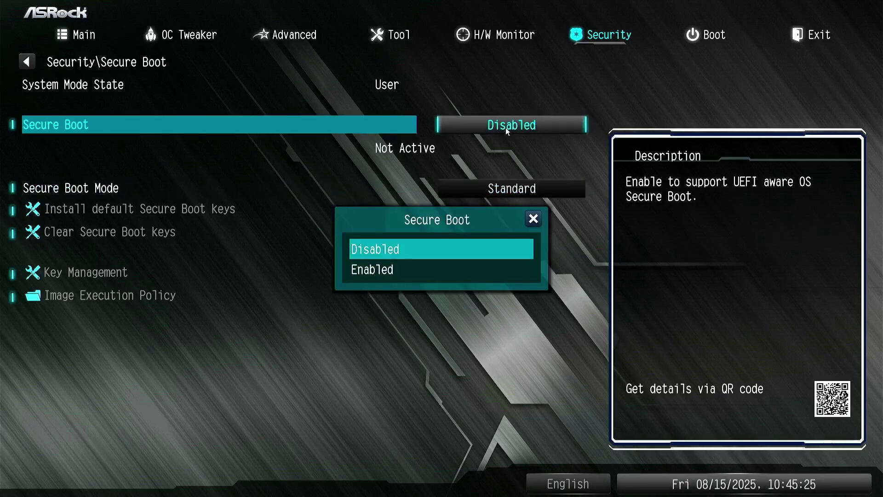
left_click(429, 274)
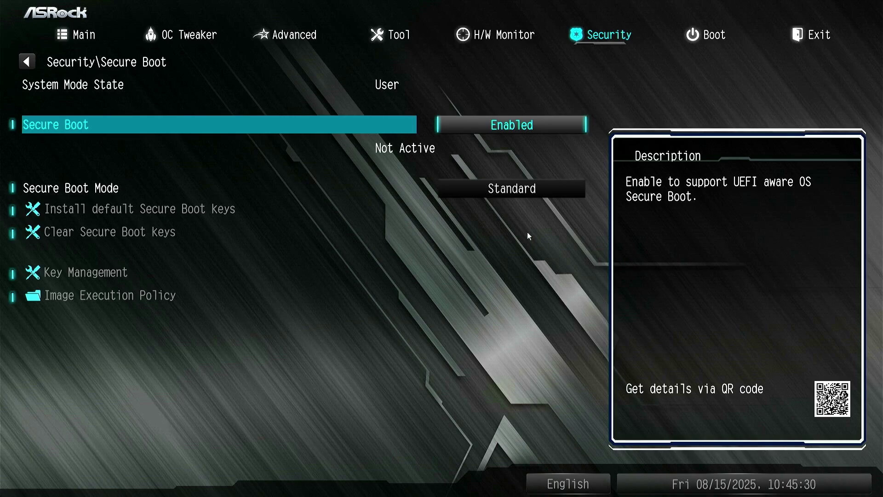
left_click(809, 37)
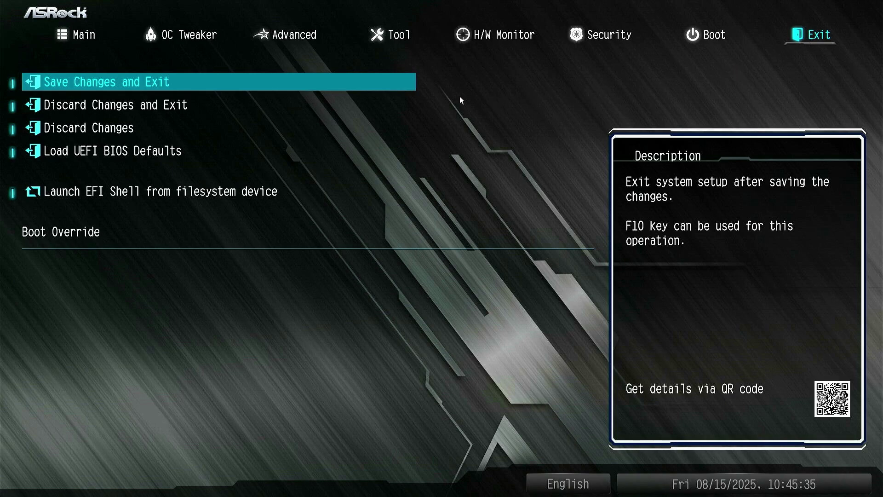
left_click(354, 85)
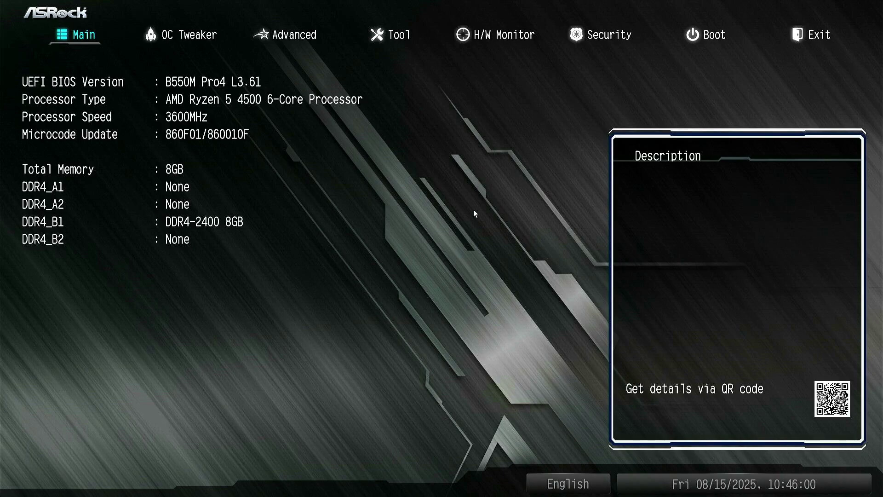
Reopen Security > Secure Boot, try enabling Secure Boot, and dismiss the Setup Mode warning.
left_click(597, 34)
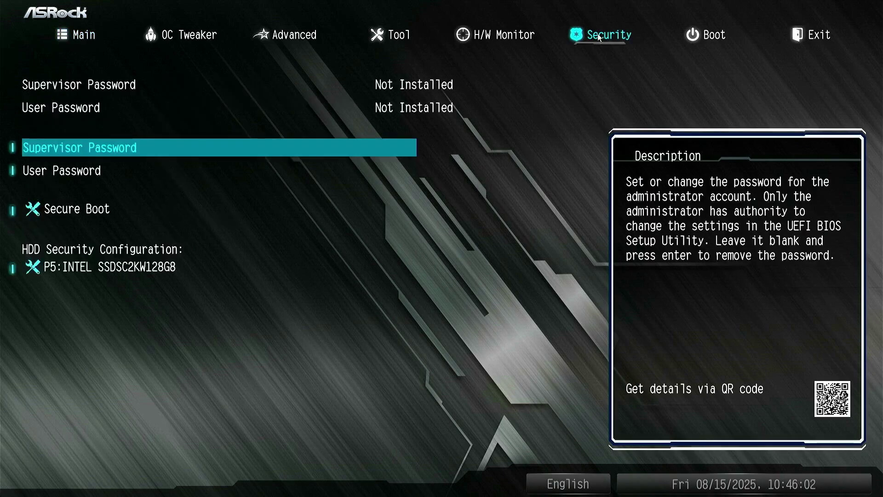
double_click(239, 208)
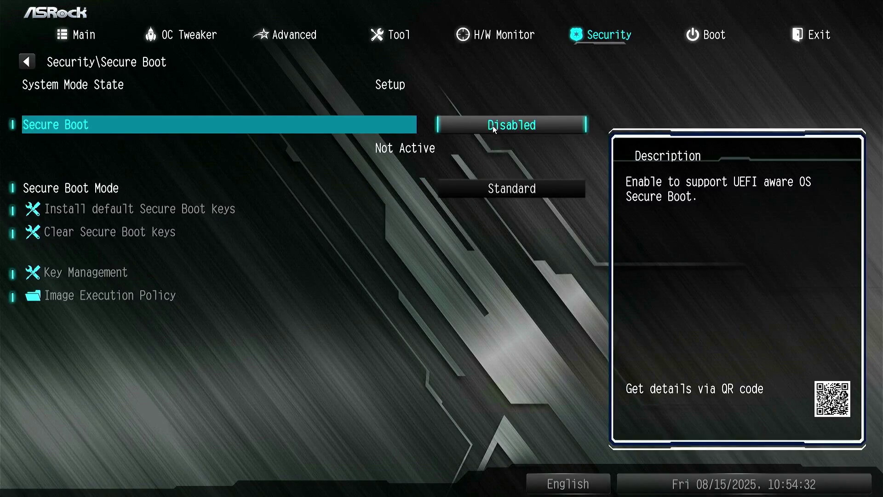
left_click(494, 130)
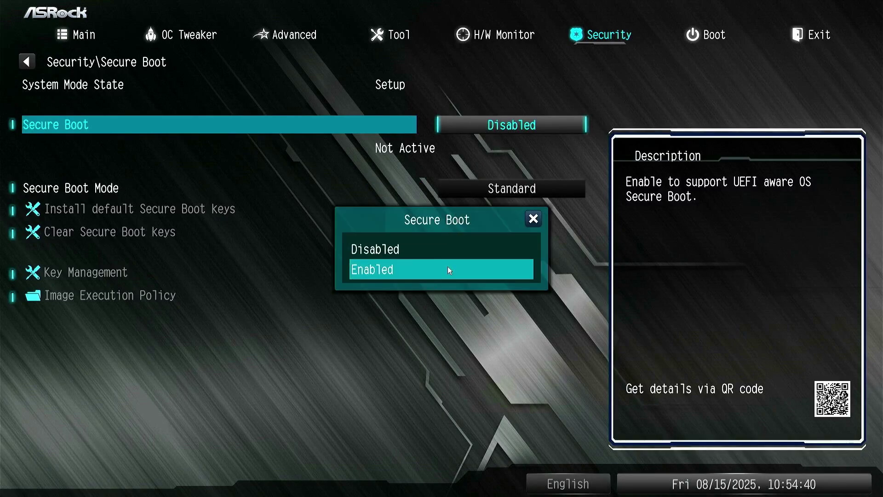
left_click(448, 267)
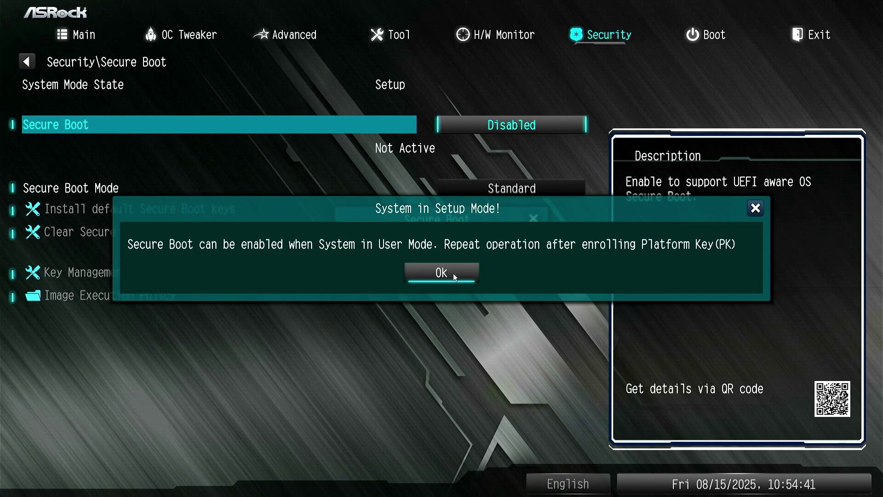
left_click(454, 274)
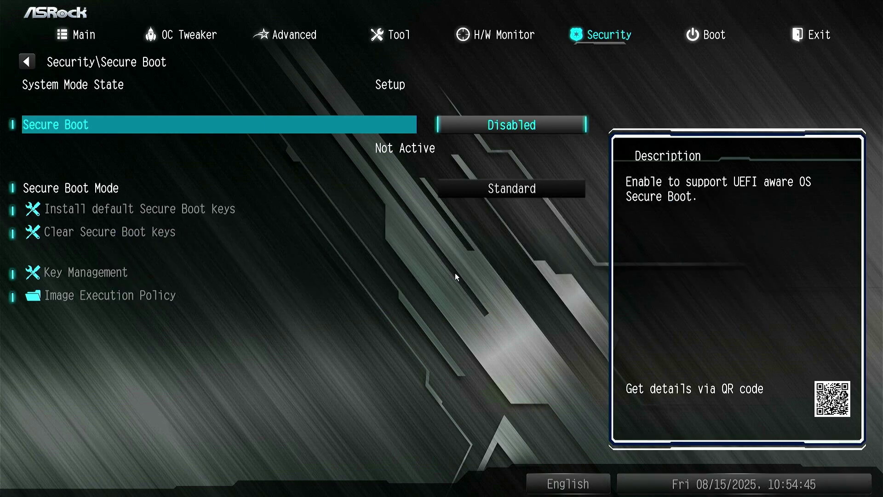
Switch Secure Boot Mode to Custom and cancel the Install default Secure Boot keys prompt.
left_click(548, 190)
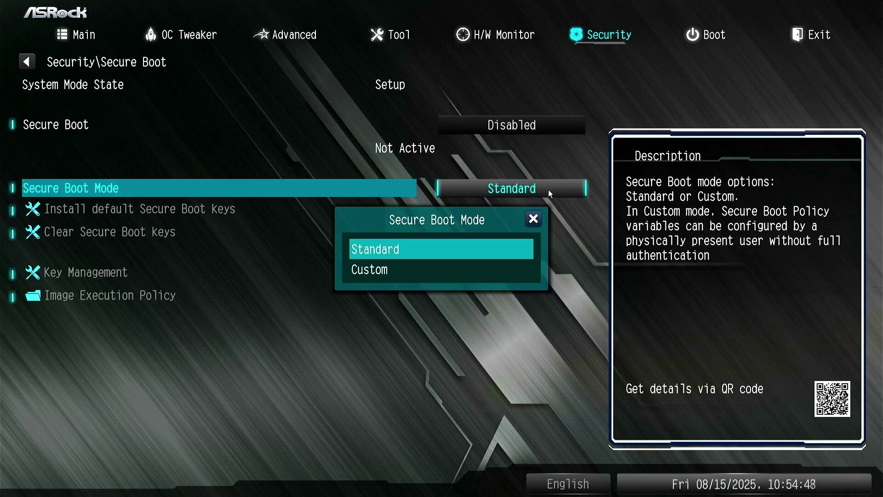
left_click(483, 267)
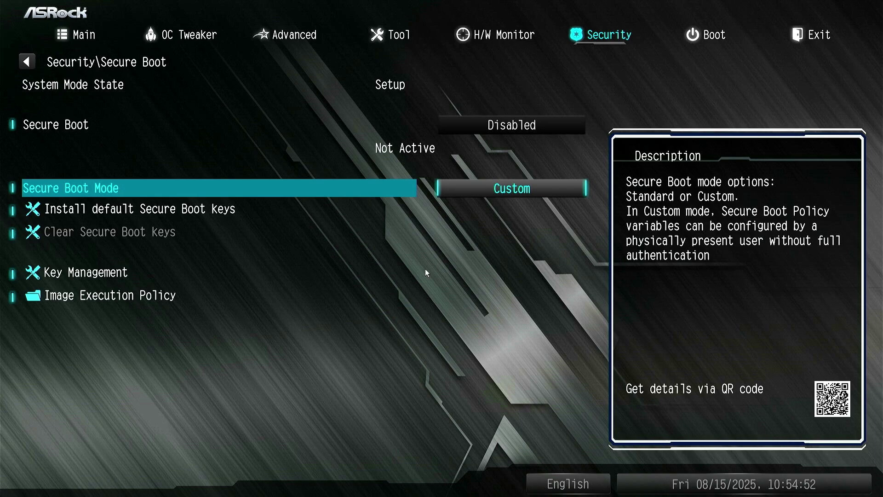
left_click(225, 213)
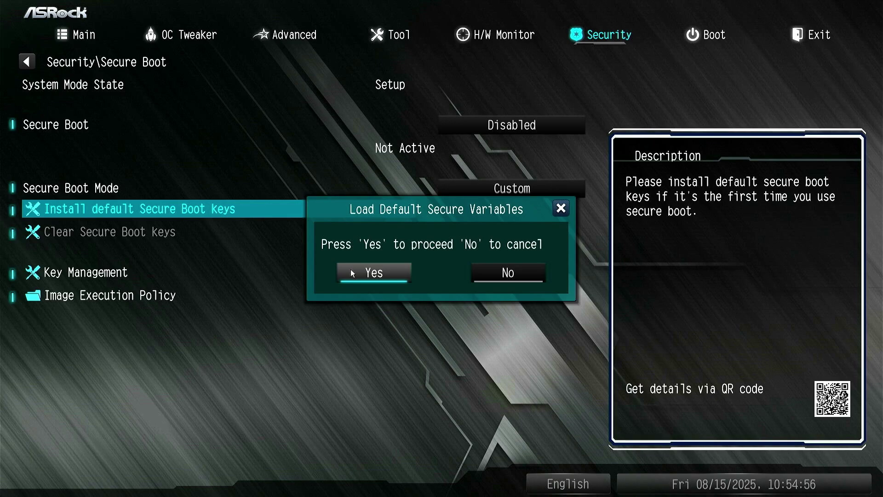
left_click(561, 208)
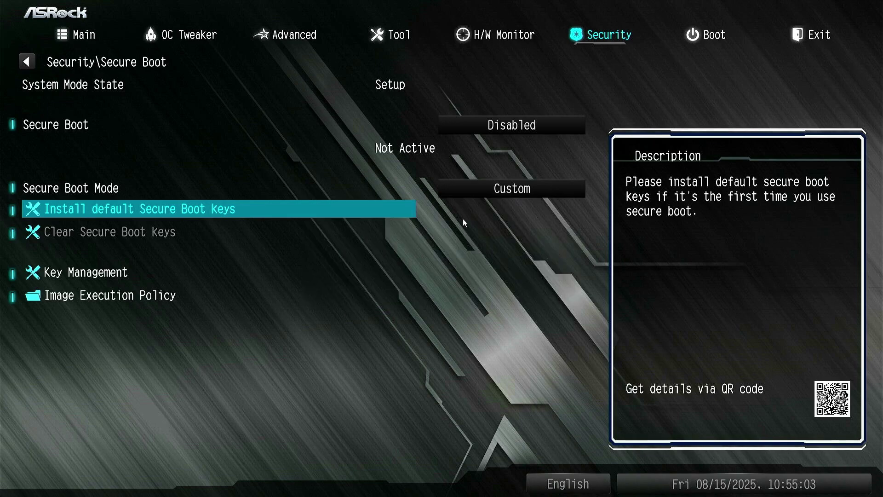
Install the default Secure Boot keys from Key Management, confirming the default secure variables load.
left_click(125, 276)
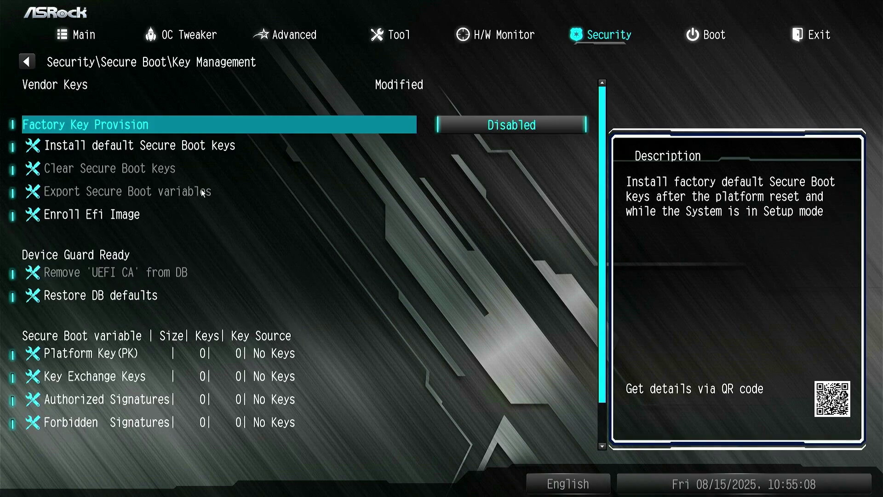
left_click(229, 146)
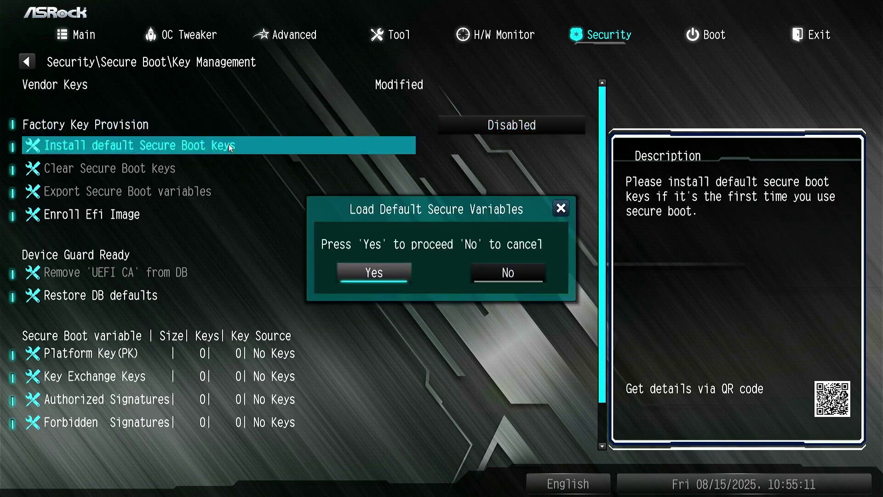
left_click(377, 274)
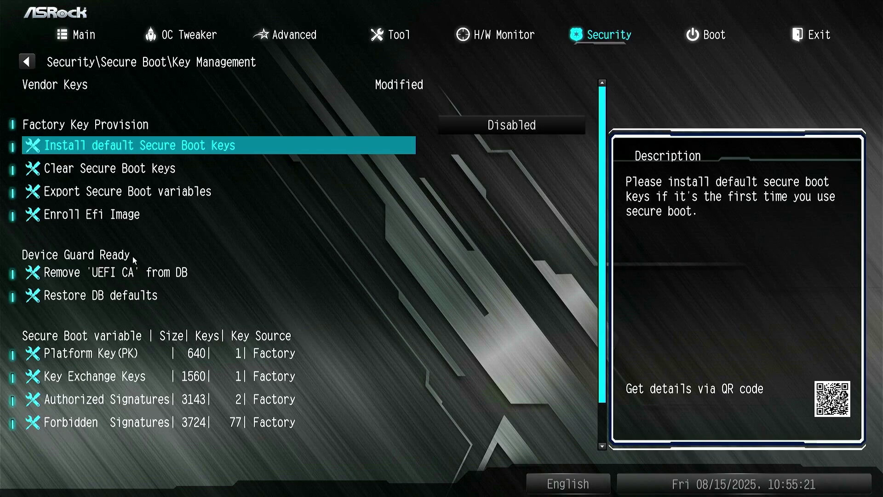
Return to the Secure Boot page and set Secure Boot to Enabled.
left_click(29, 63)
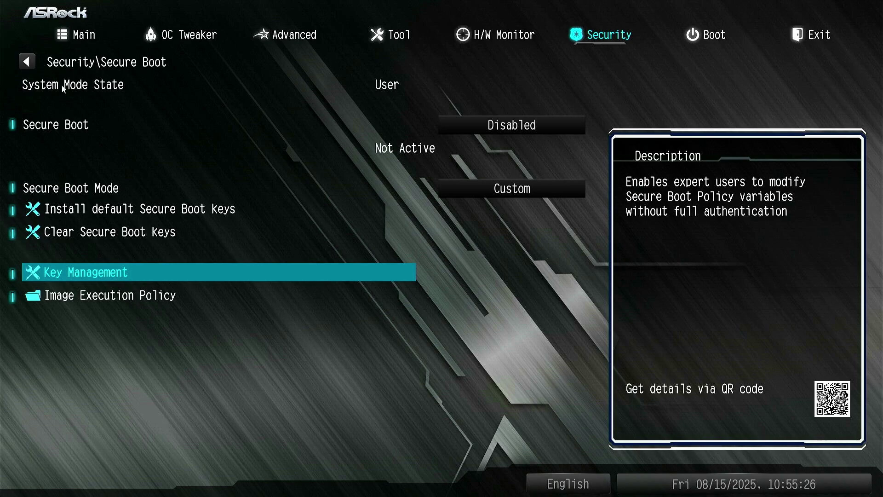
left_click(514, 125)
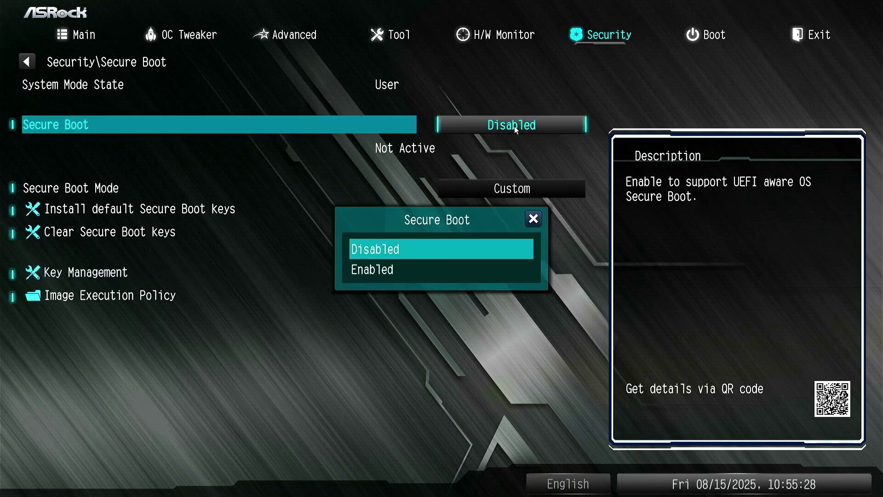
left_click(438, 265)
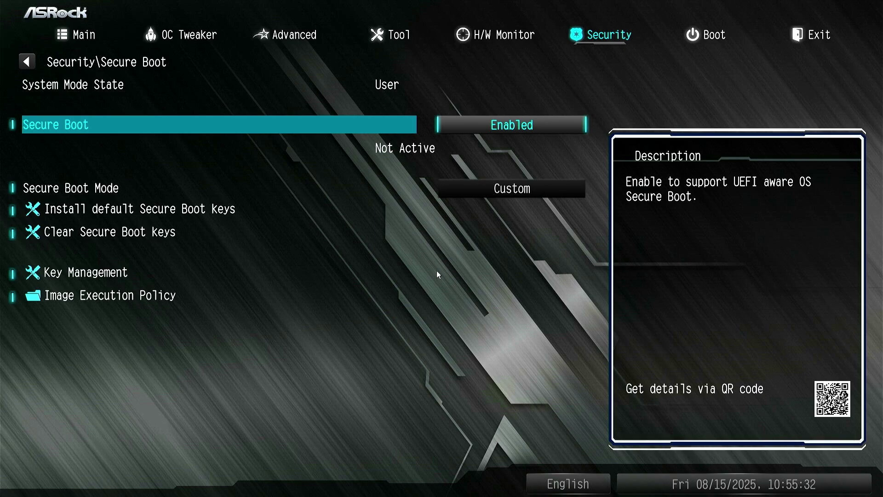
Save changes and exit setup, confirming Yes.
left_click(800, 37)
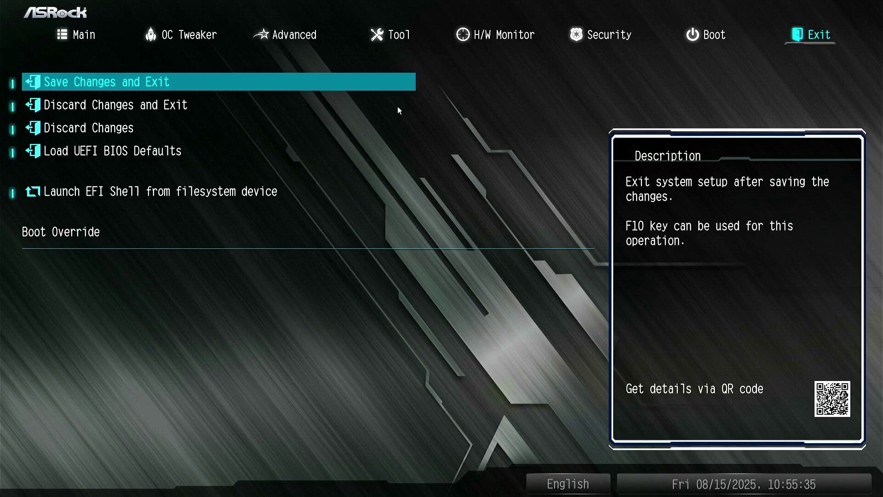
left_click(329, 83)
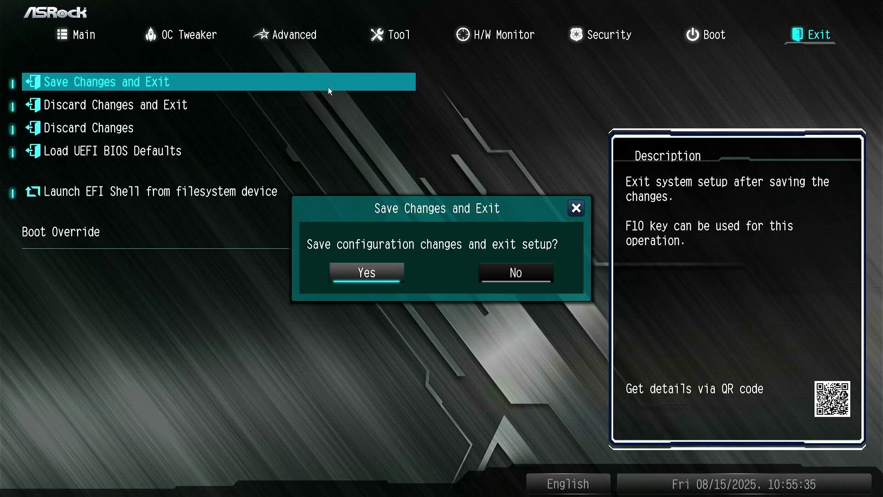
left_click(389, 272)
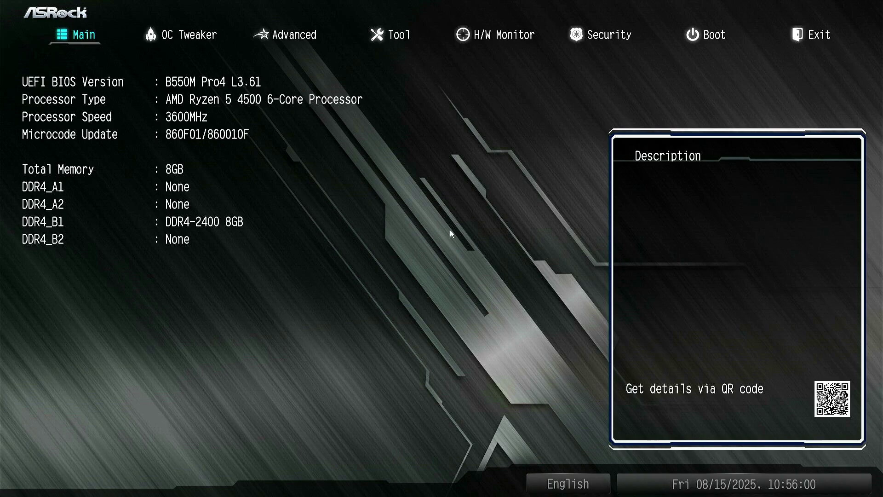
left_click(593, 37)
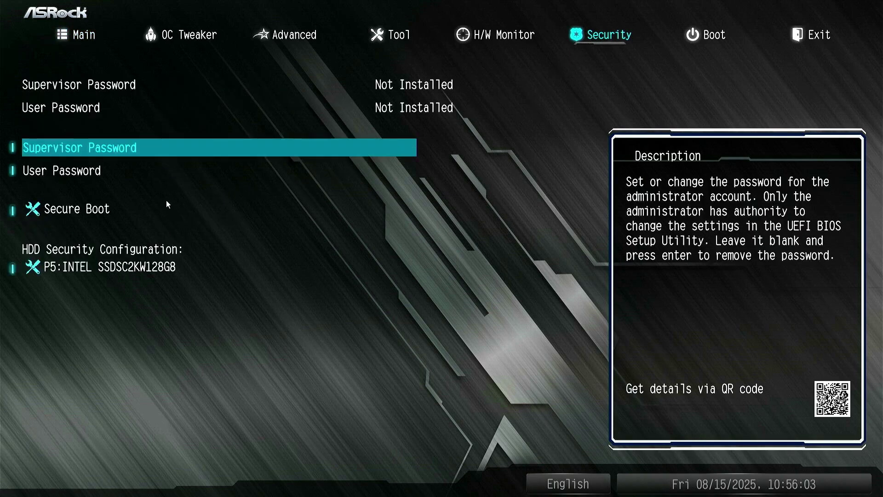
left_click(147, 209)
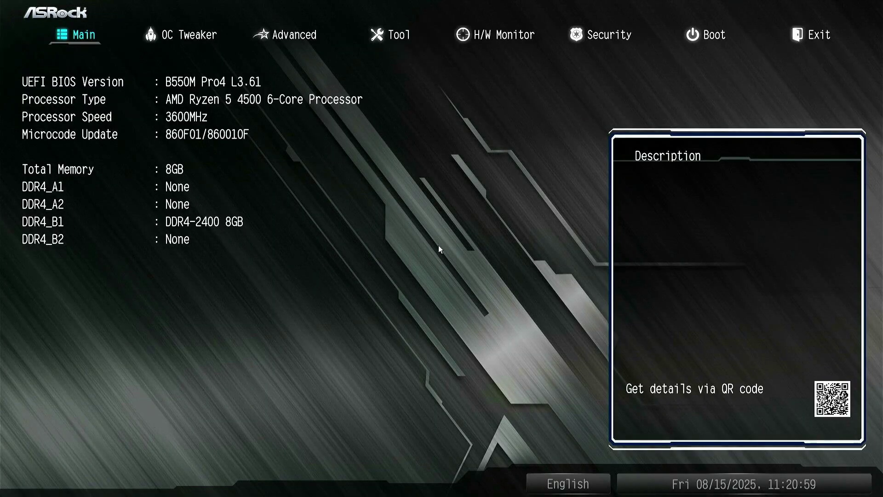
Set Secure Boot to Disabled under Security > Secure Boot.
left_click(596, 41)
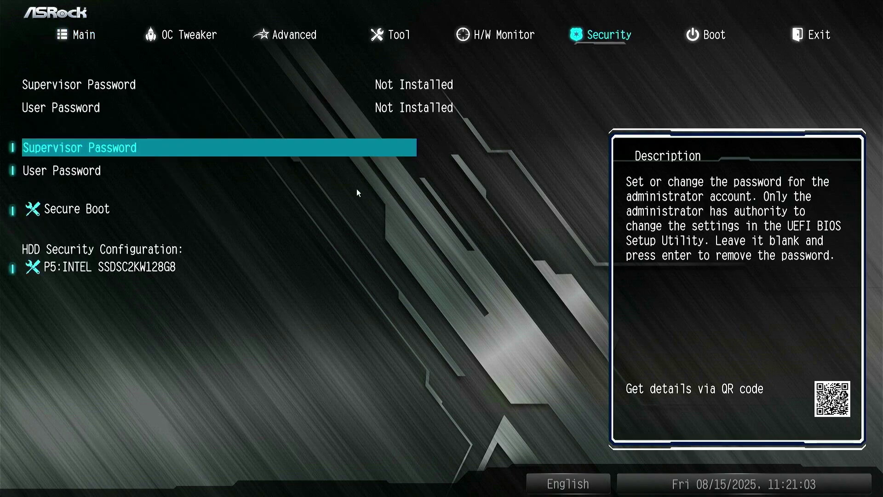
left_click(315, 211)
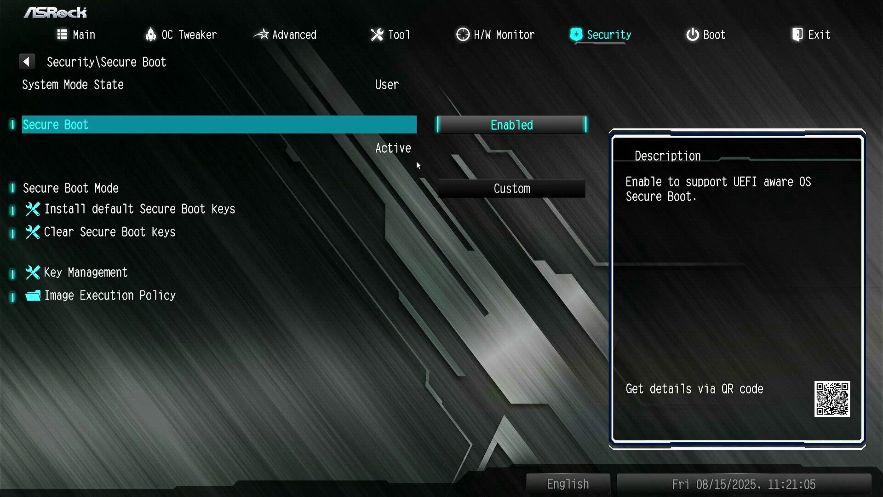
left_click(491, 131)
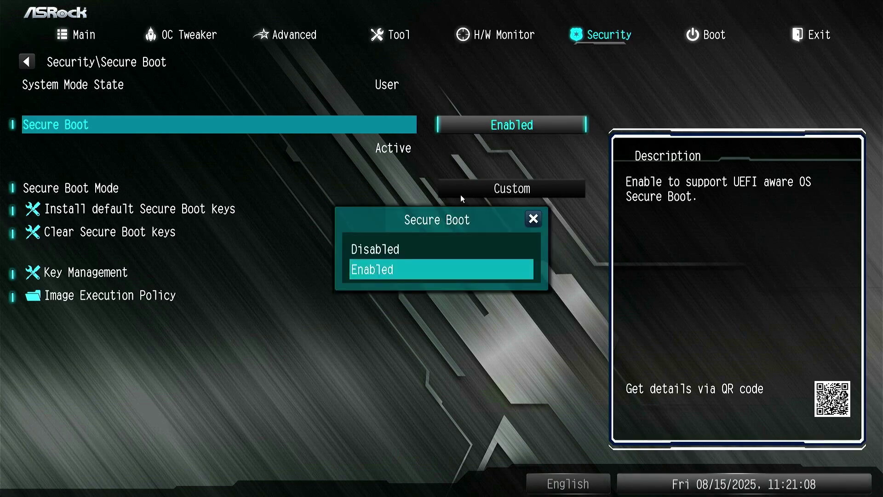
left_click(438, 240)
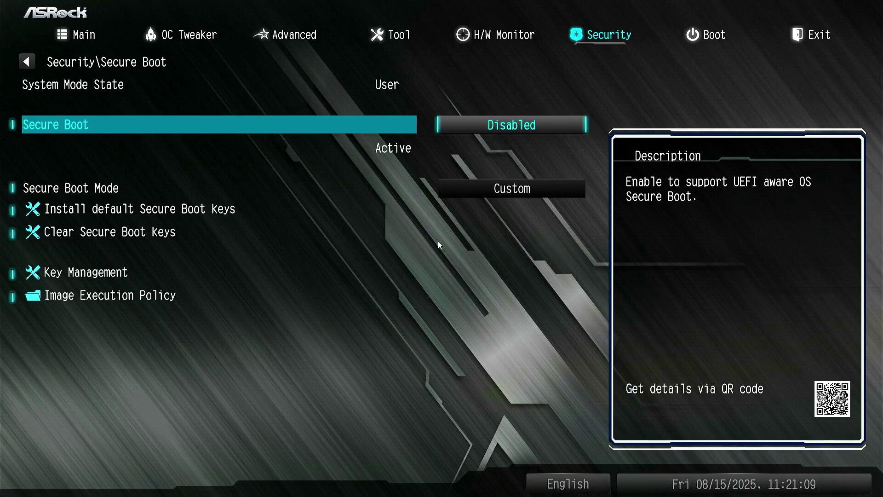
Set CSM to Enabled under Boot, then save changes and exit.
left_click(696, 38)
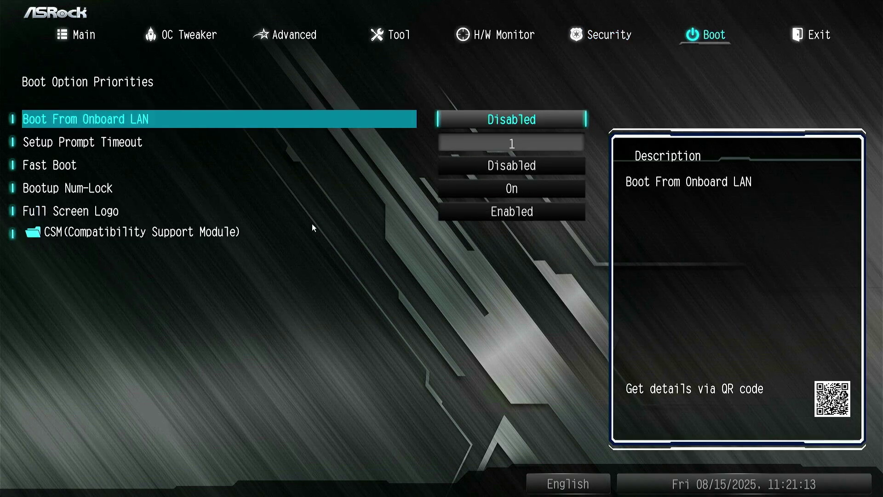
left_click(299, 230)
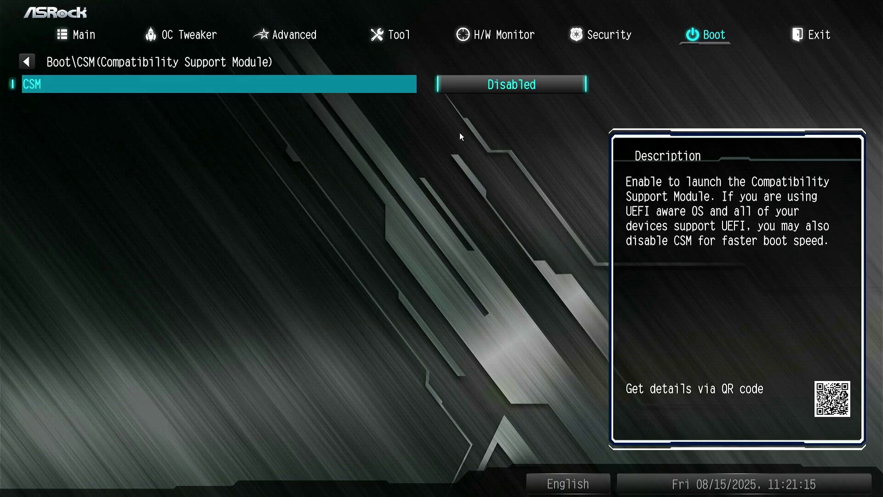
left_click(506, 84)
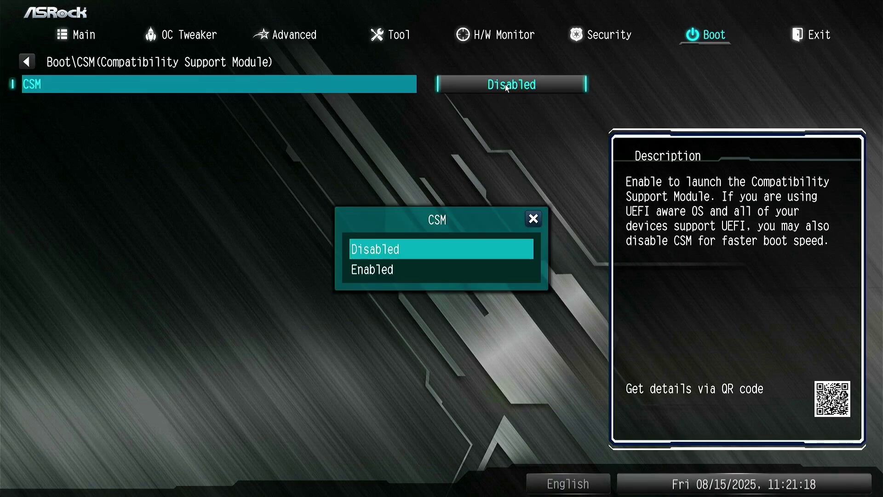
left_click(444, 263)
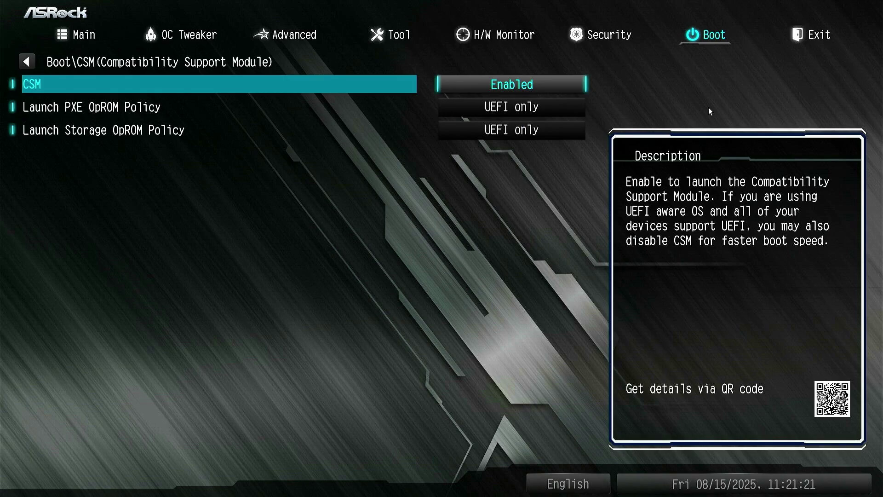
left_click(808, 38)
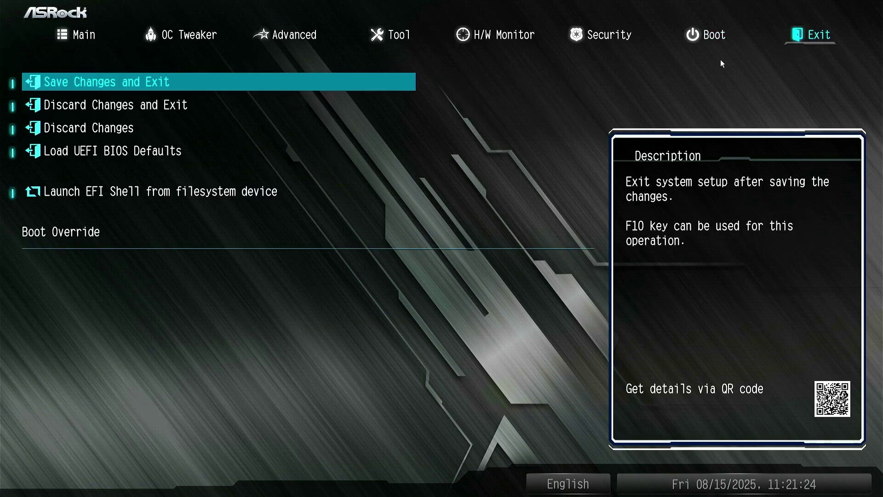
left_click(247, 82)
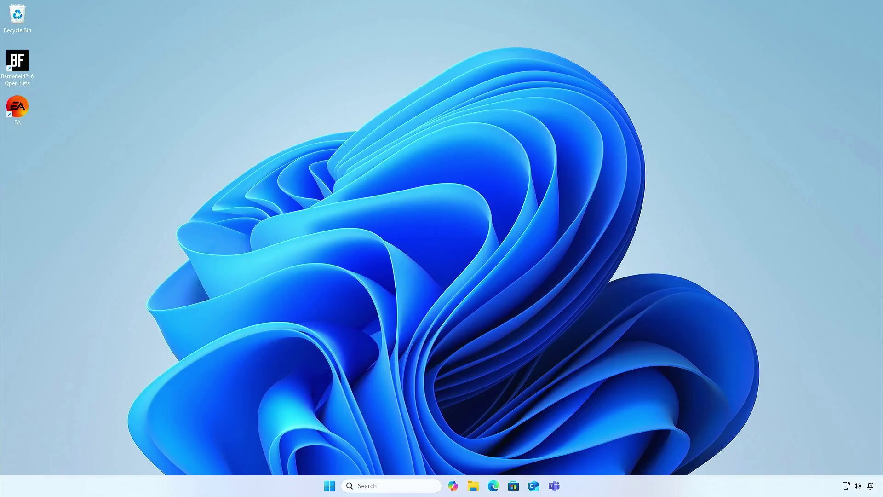
Check Disk 0's volume properties in Disk Management, confirm it is MBR, then close Disk Management.
right_click(331, 487)
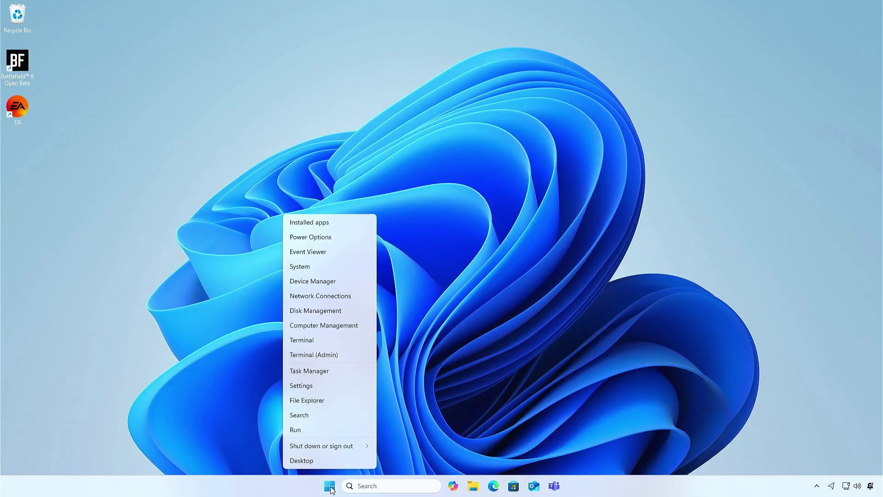
left_click(344, 306)
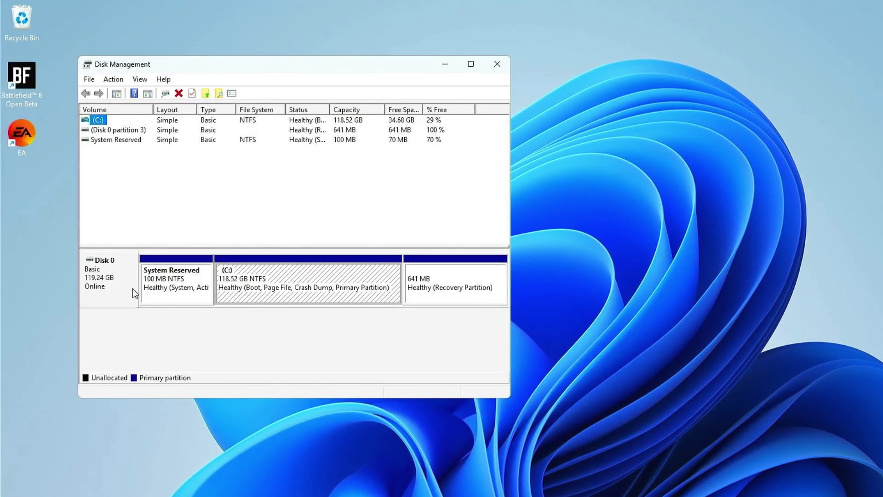
right_click(121, 284)
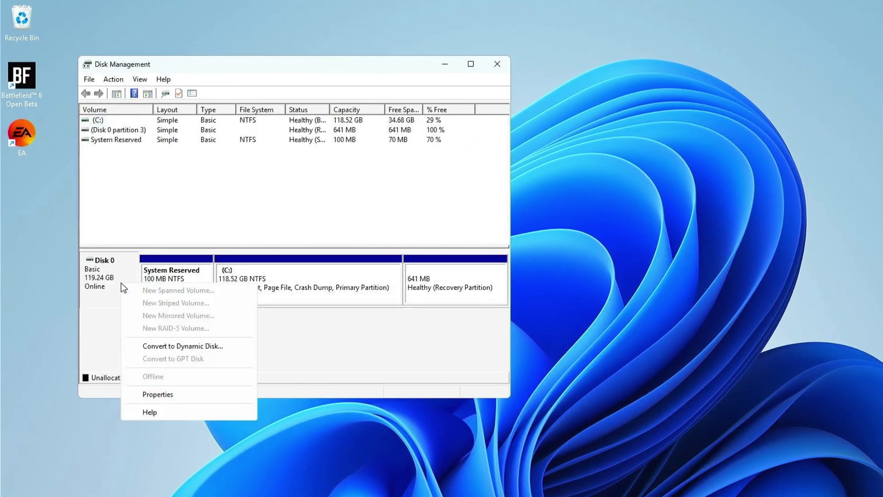
left_click(170, 390)
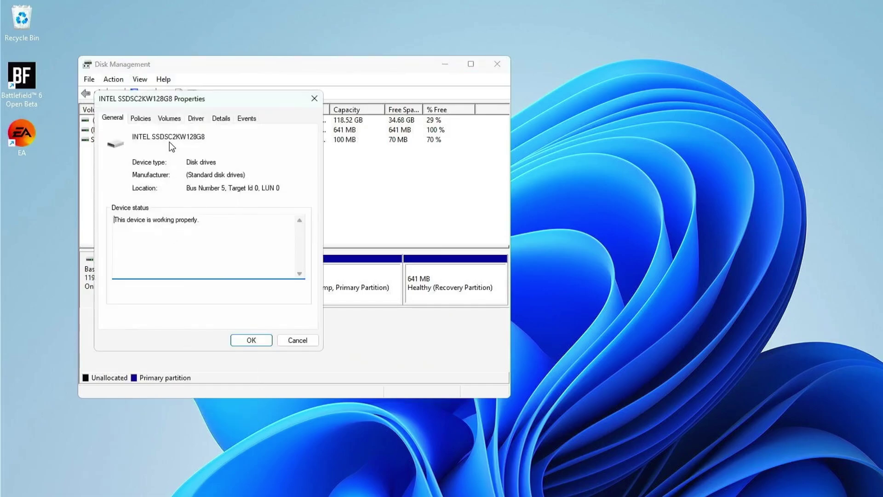
left_click(178, 122)
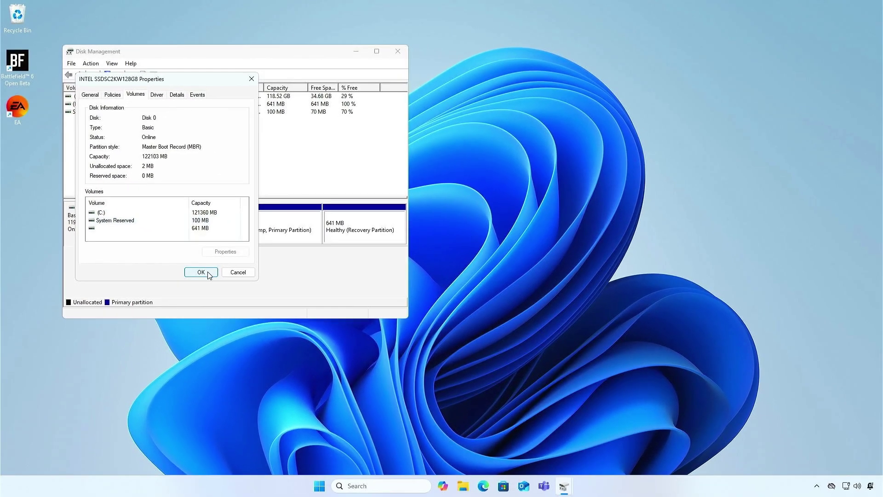
left_click(261, 342)
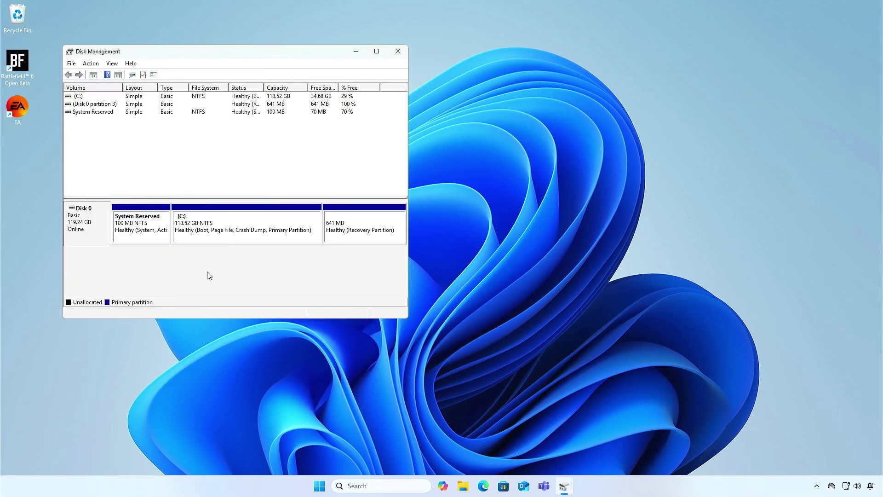
left_click(394, 52)
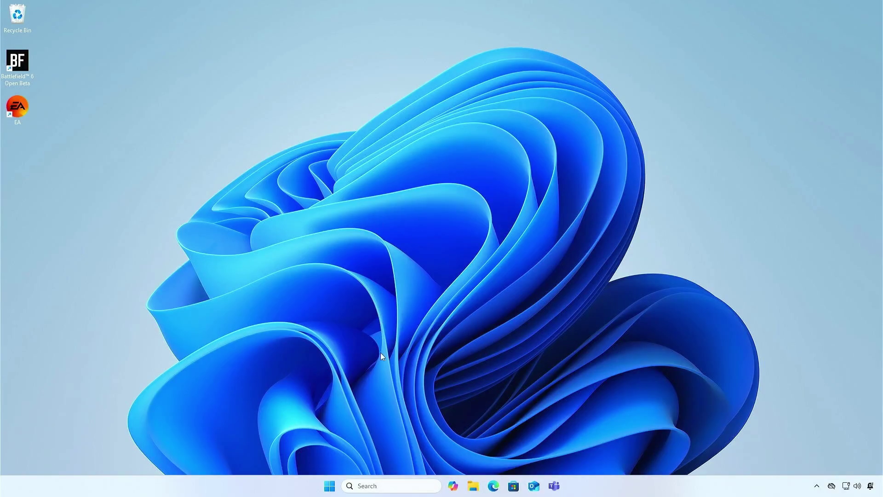
left_click(381, 487)
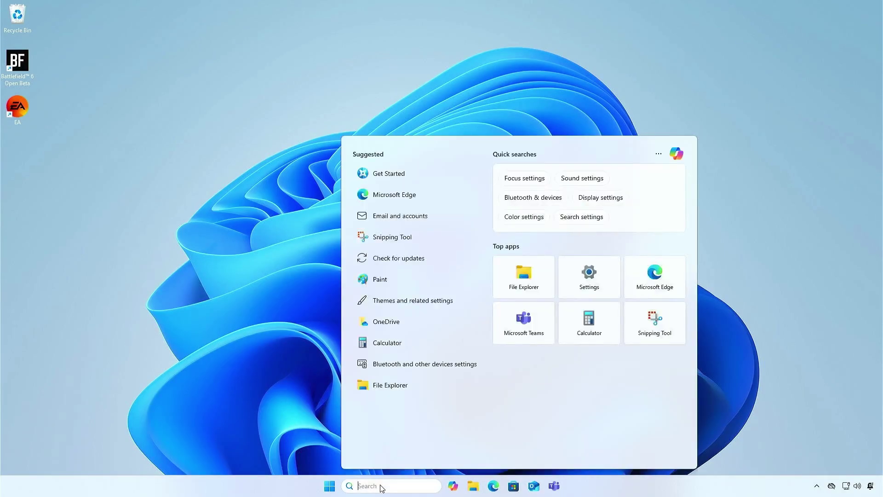
type("msinfo32")
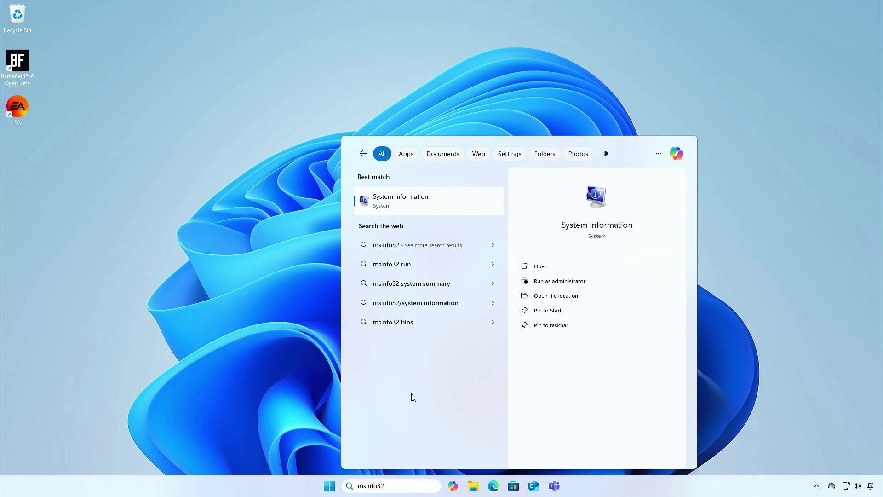
left_click(442, 210)
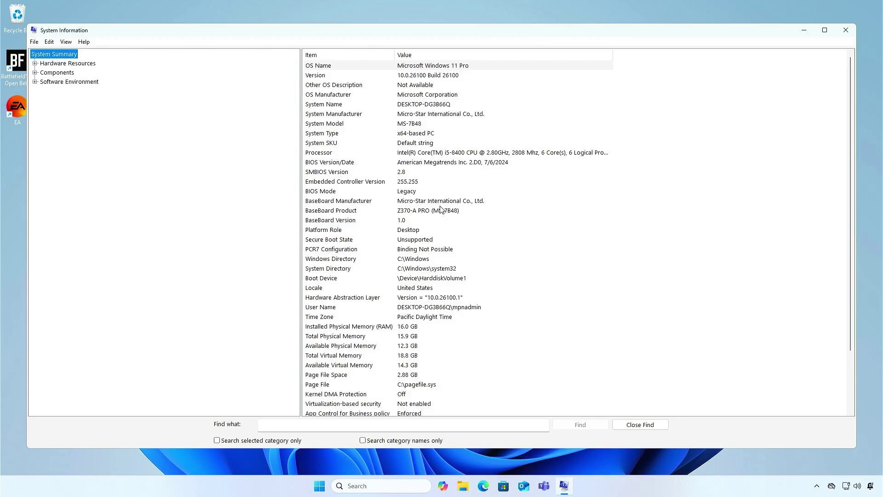
left_click(434, 192)
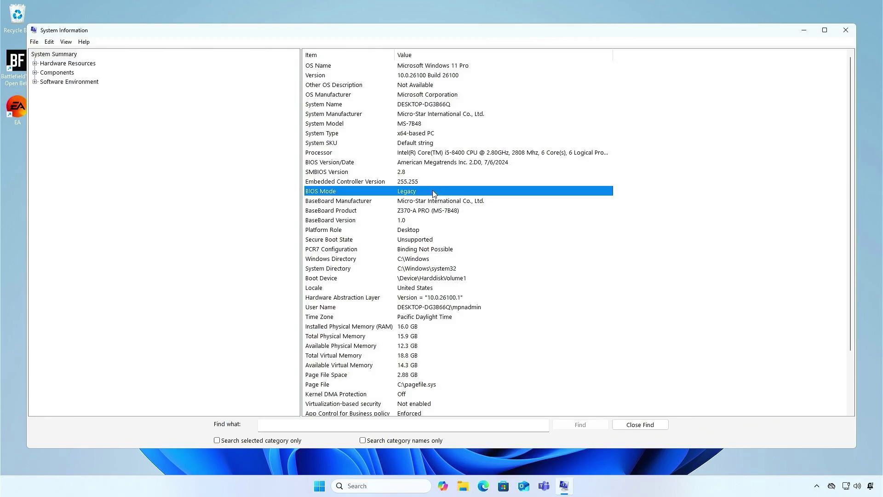
left_click(462, 241)
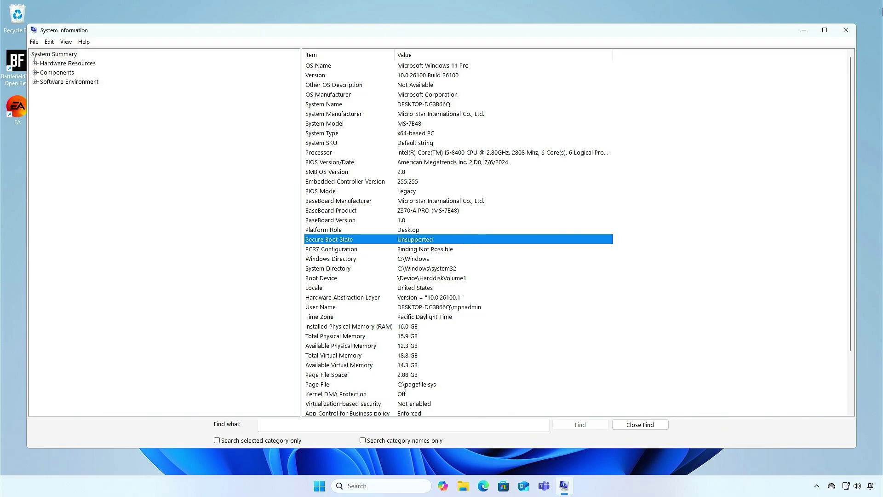
left_click(845, 30)
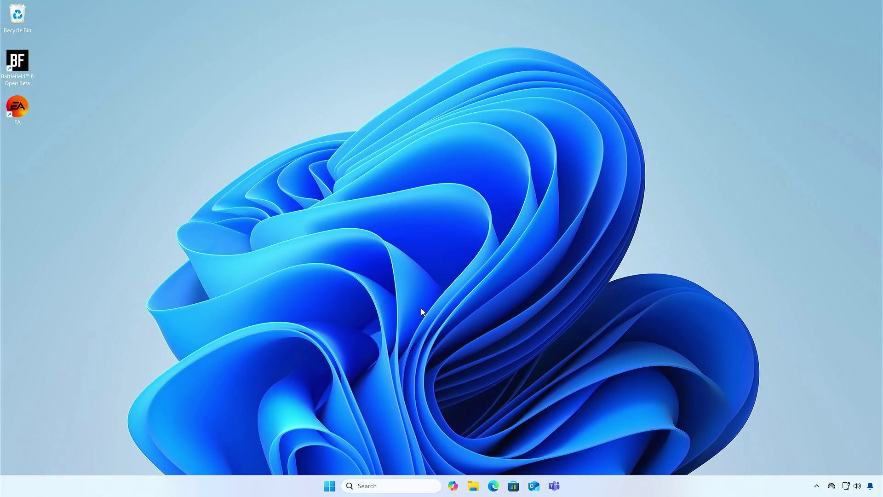
Quit Microsoft Teams from the hidden-icons tray.
left_click(818, 486)
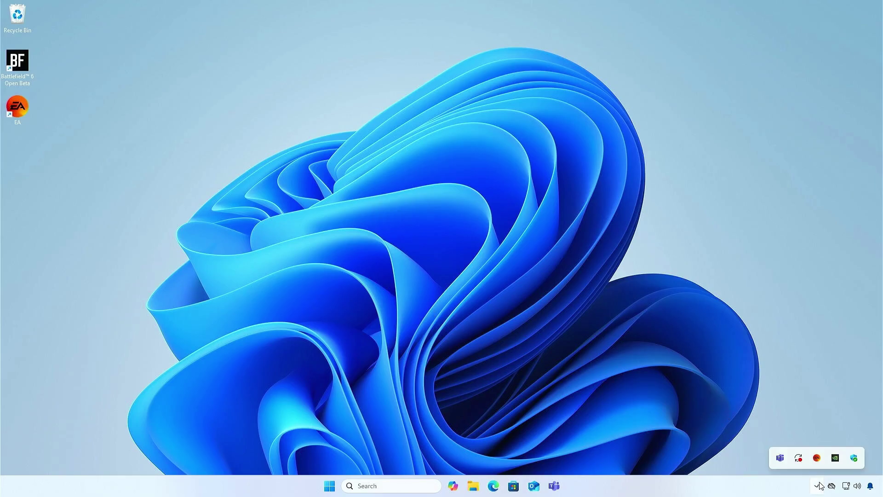
right_click(781, 457)
left_click(793, 448)
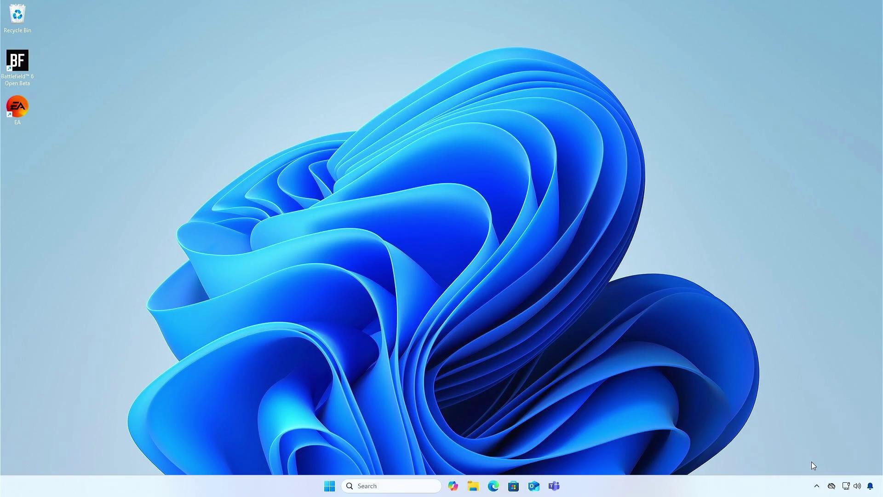
Exit the EA app from the hidden-icons tray and dismiss the flyout.
left_click(822, 487)
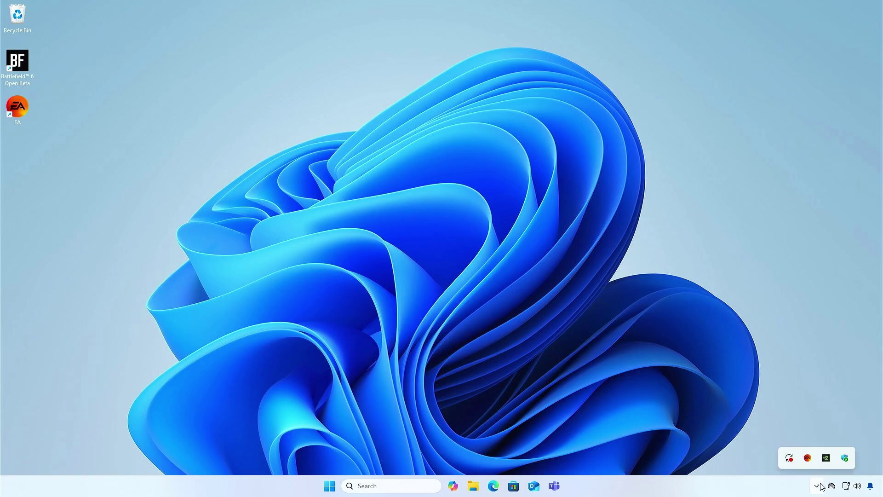
right_click(810, 460)
left_click(831, 474)
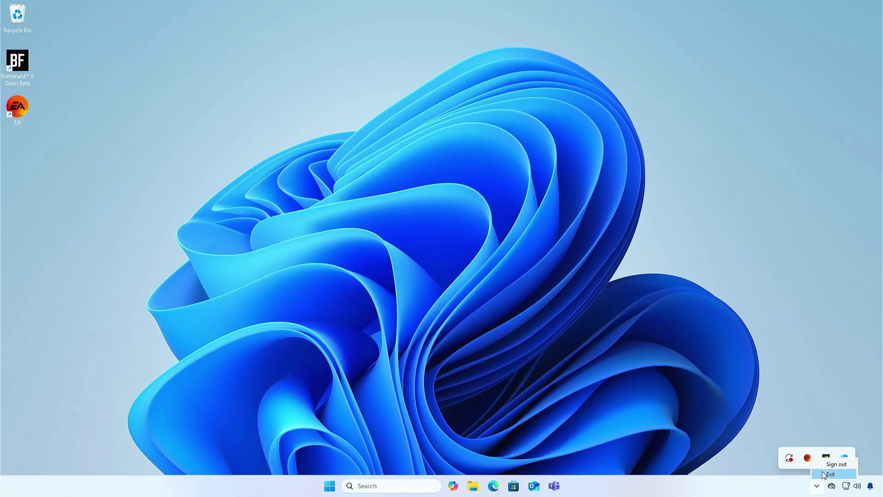
left_click(733, 433)
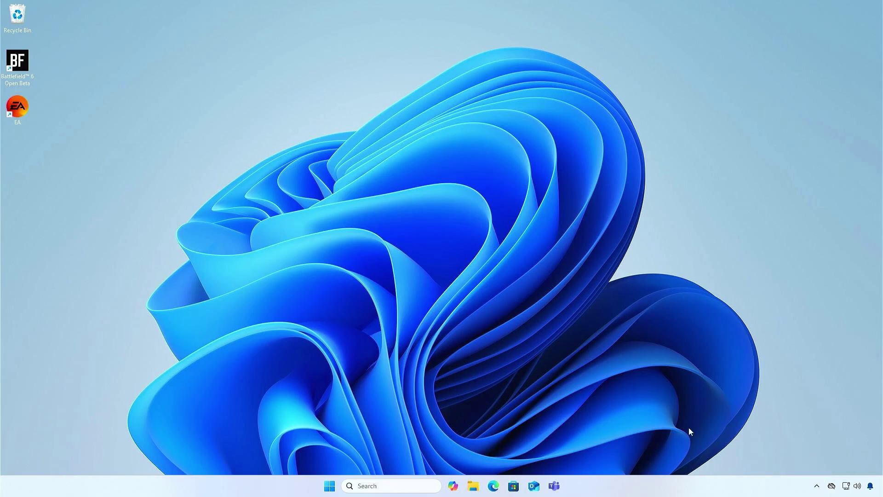
Run 'mbr2gpt /validate /allowFullOS' in an admin PowerShell terminal to validate disk 0.
right_click(329, 489)
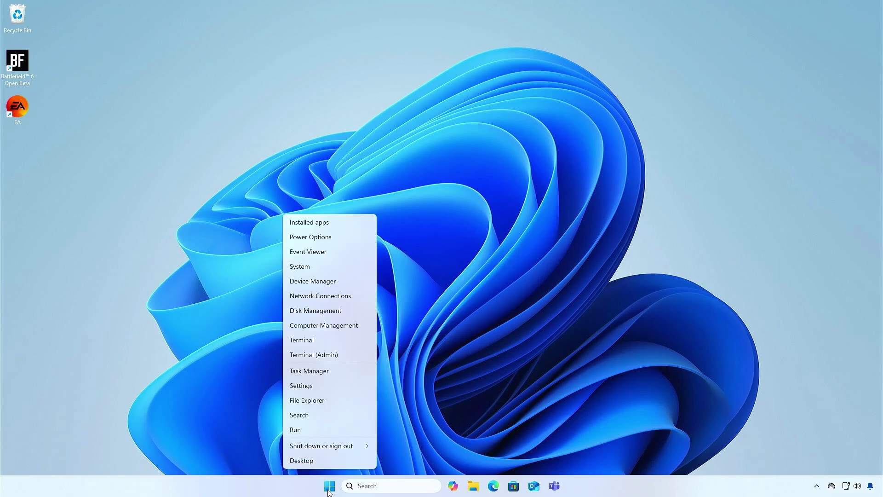
left_click(343, 356)
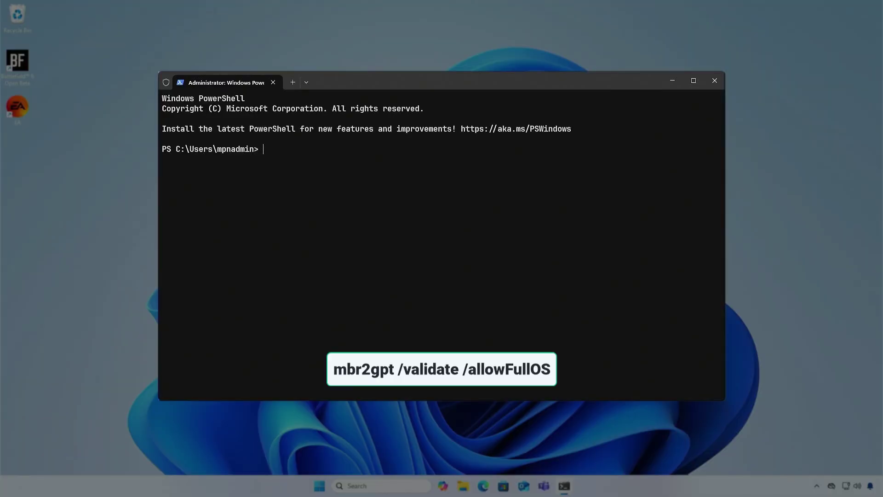
type("mbr2gpt /validate /allowFullOS")
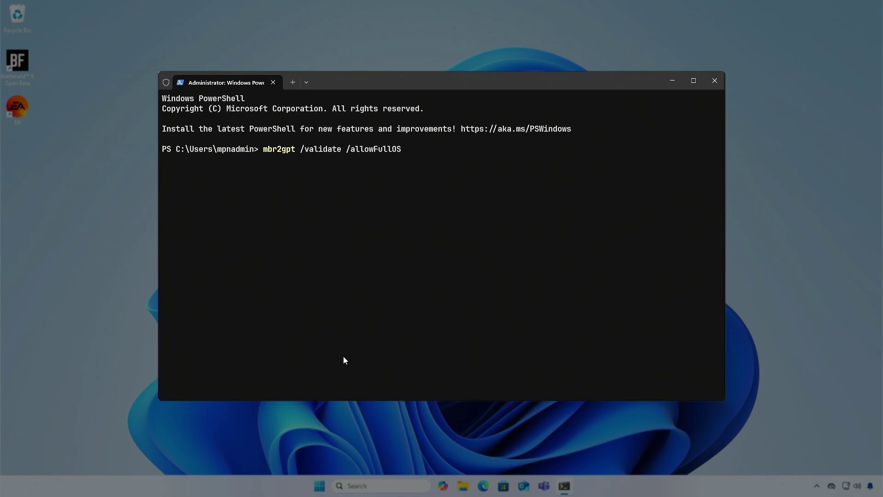
key("Return")
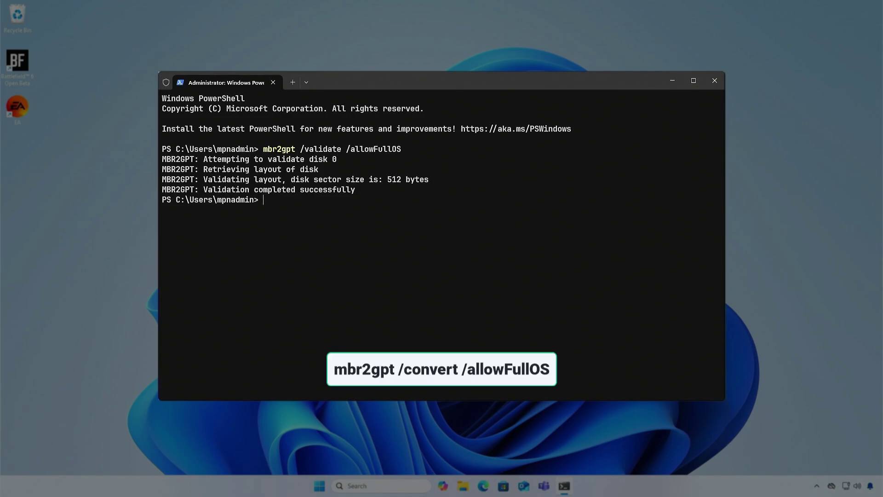
Convert disk 0 to GPT with 'mbr2gpt /convert /allowFullOS', then minimize the terminal.
key("Return")
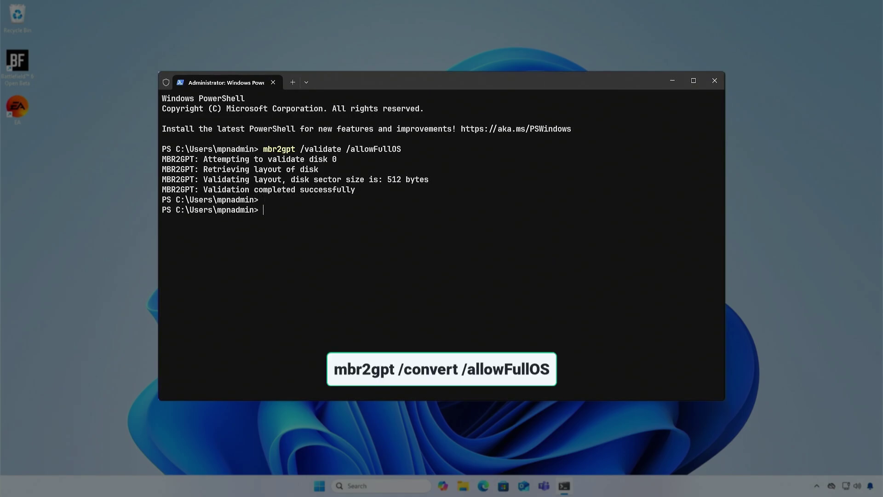
key("Up")
key("Left")
key("Left")
key("Left")
key("Left")
key("Left")
key("Left")
key("Left")
key("Left")
key("Left")
key("Left")
key("Left")
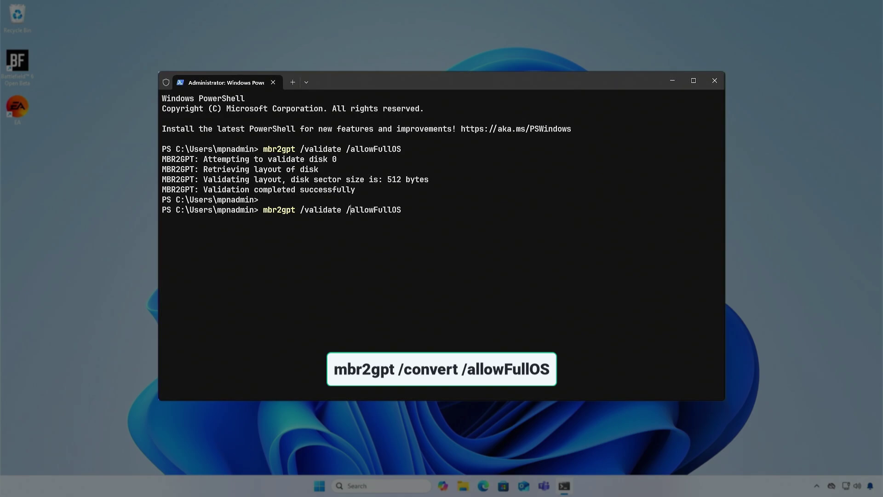
key("BackSpace")
key("BackSpace")
key("BackSpace")
key("BackSpace")
key("BackSpace")
key("BackSpace")
key("BackSpace")
key("BackSpace")
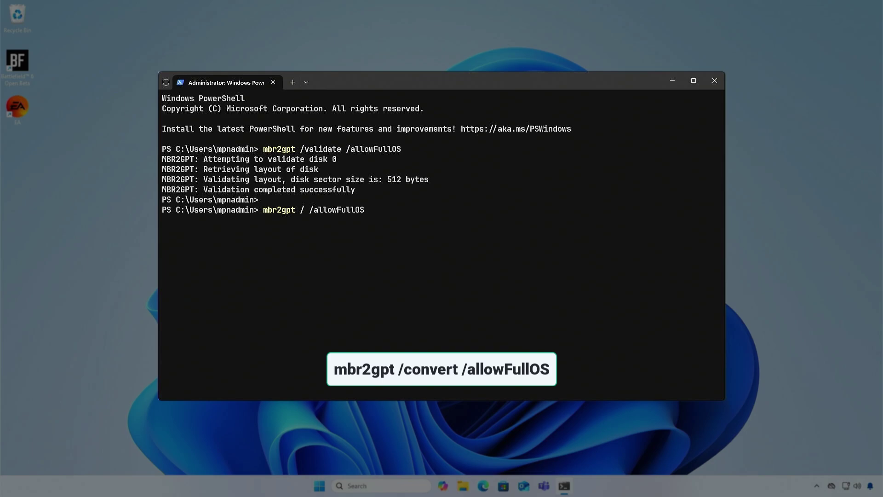
type("convert")
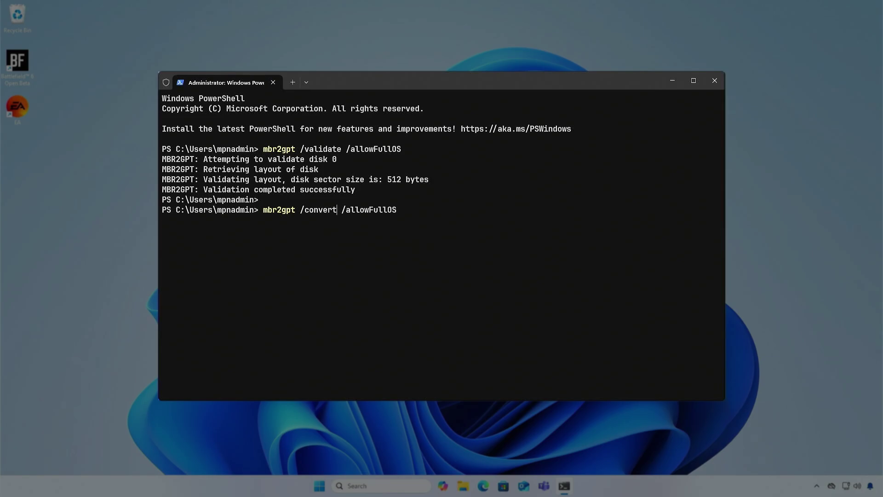
key("Return")
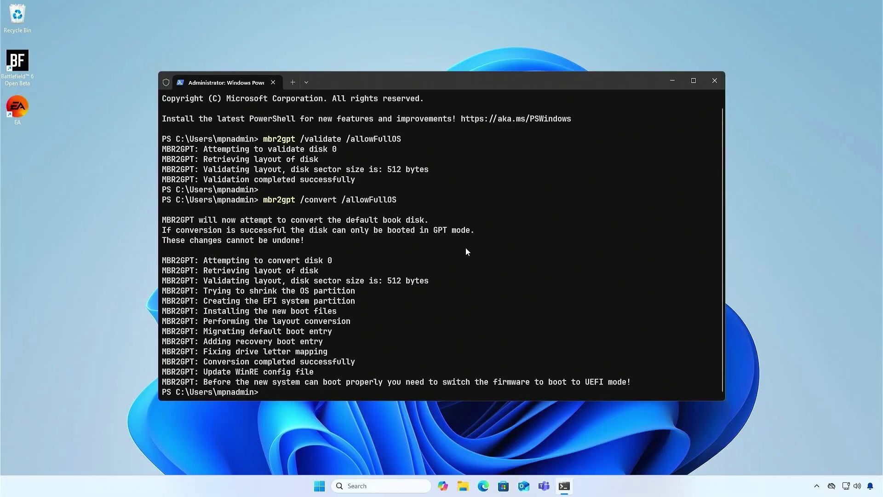
left_click(671, 82)
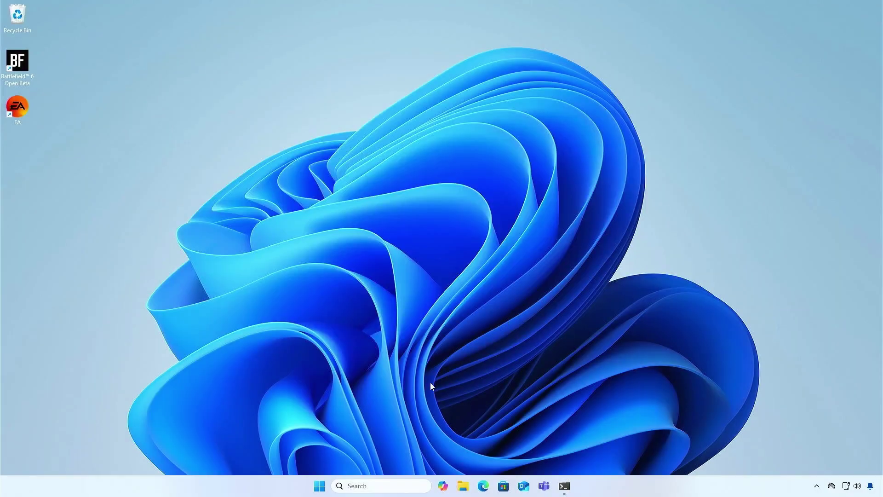
right_click(320, 486)
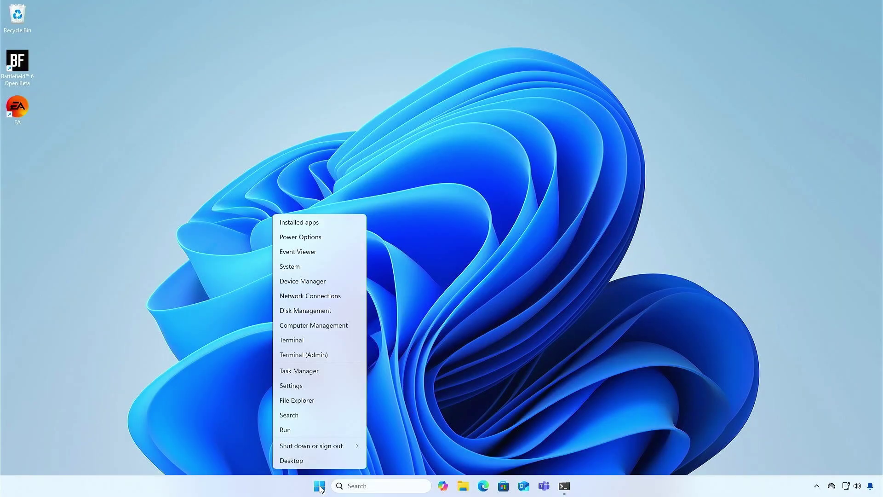
left_click(331, 313)
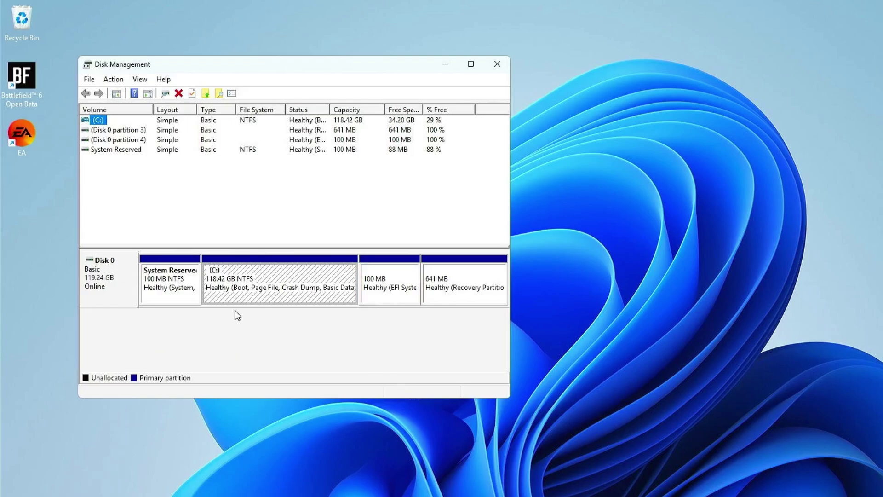
right_click(126, 273)
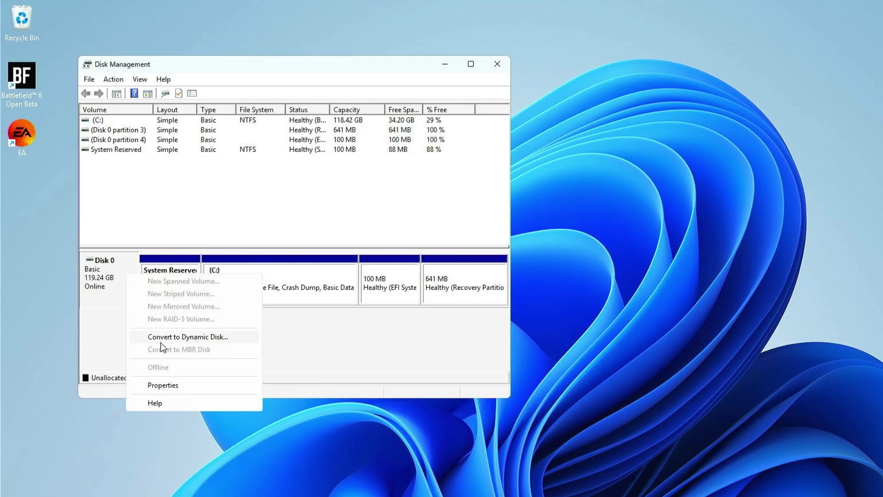
left_click(176, 385)
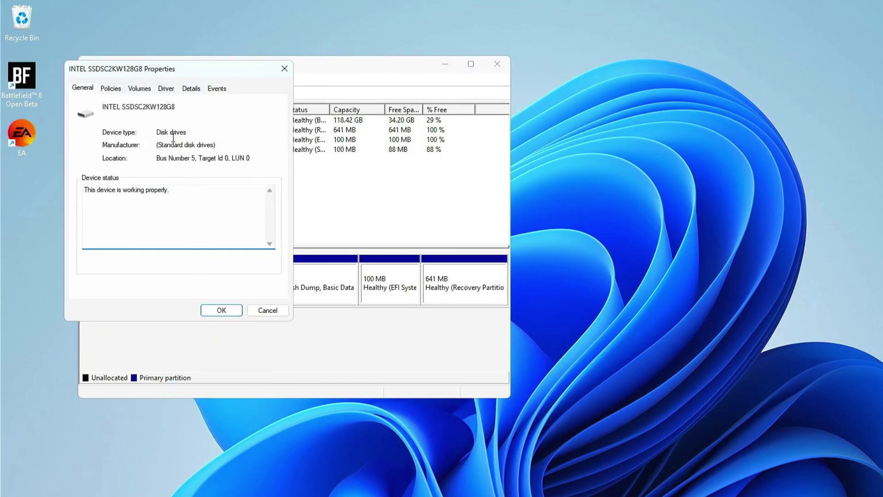
left_click(142, 88)
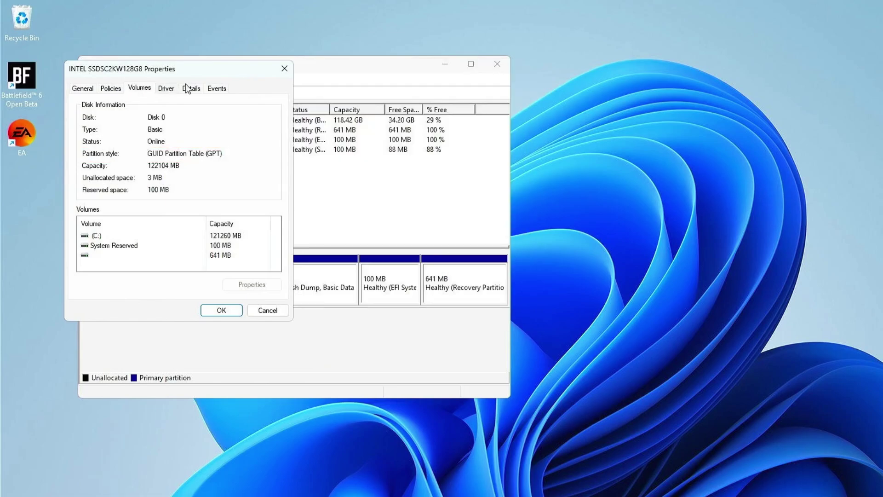
left_click(284, 69)
Close Disk Management and restart the PC into the UEFI firmware setup.
left_click(497, 63)
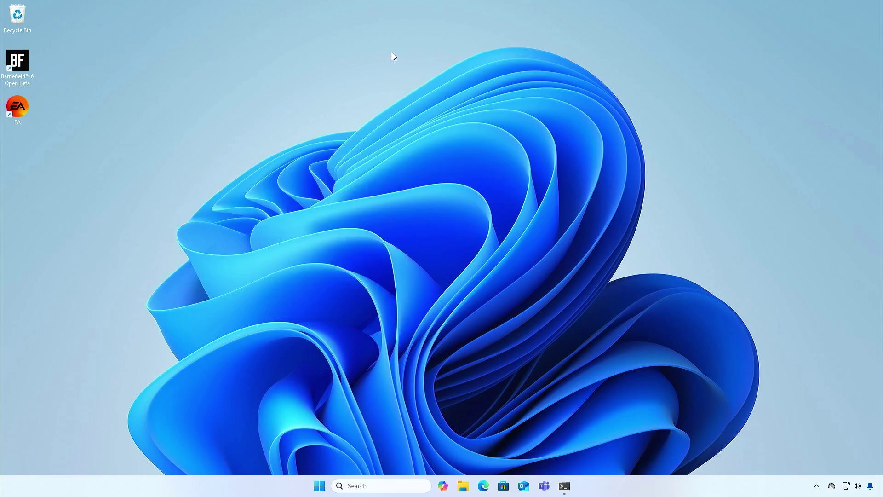
left_click(320, 486)
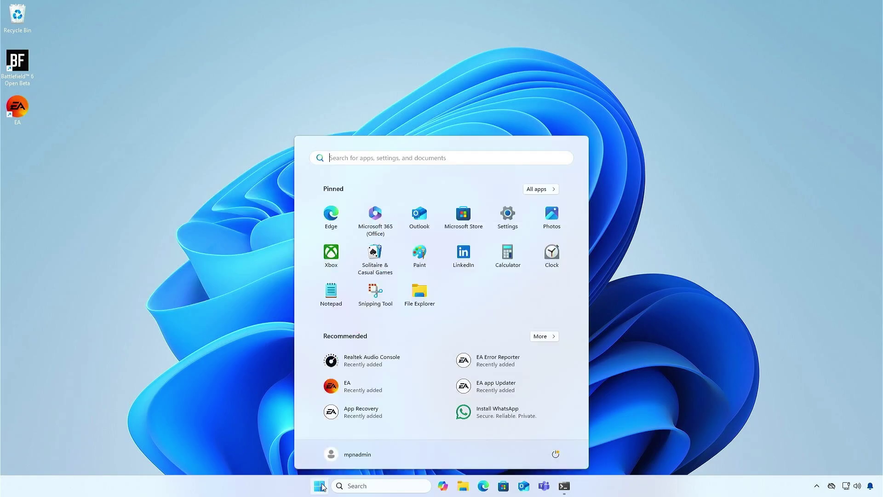
left_click(556, 454)
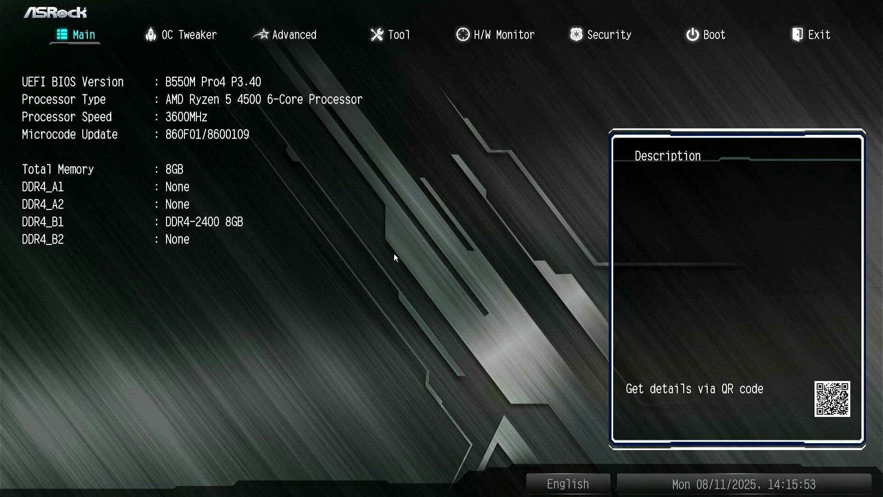
Set Boot > CSM to Disabled, then choose Save Changes and Exit.
left_click(695, 40)
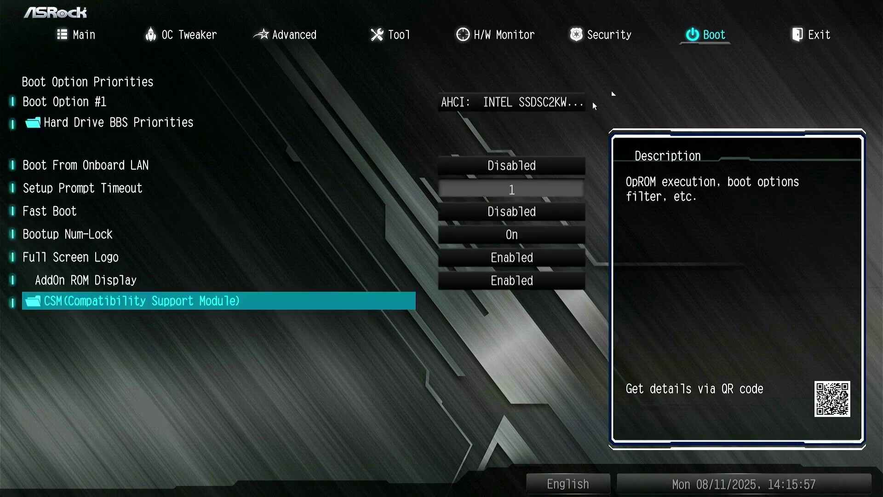
left_click(252, 300)
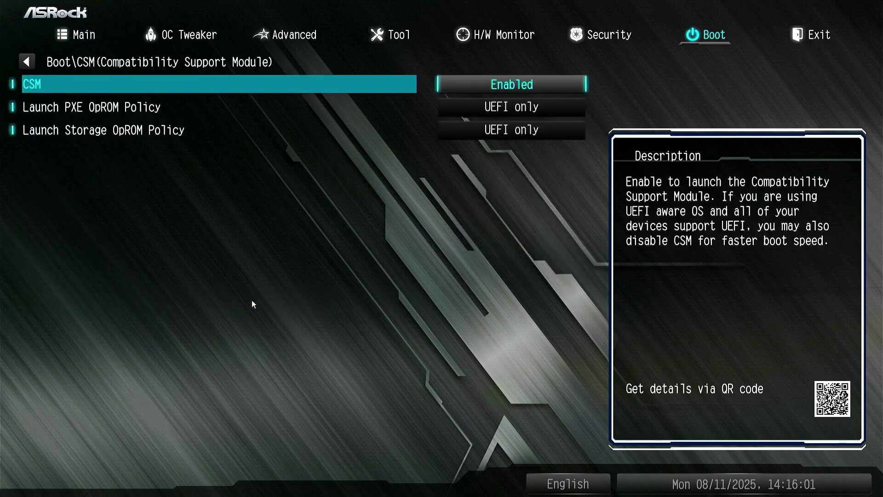
left_click(529, 78)
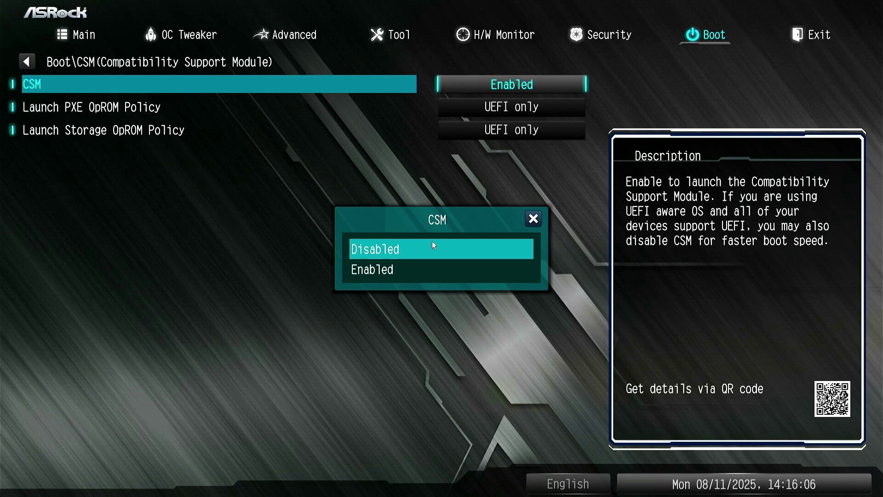
left_click(432, 243)
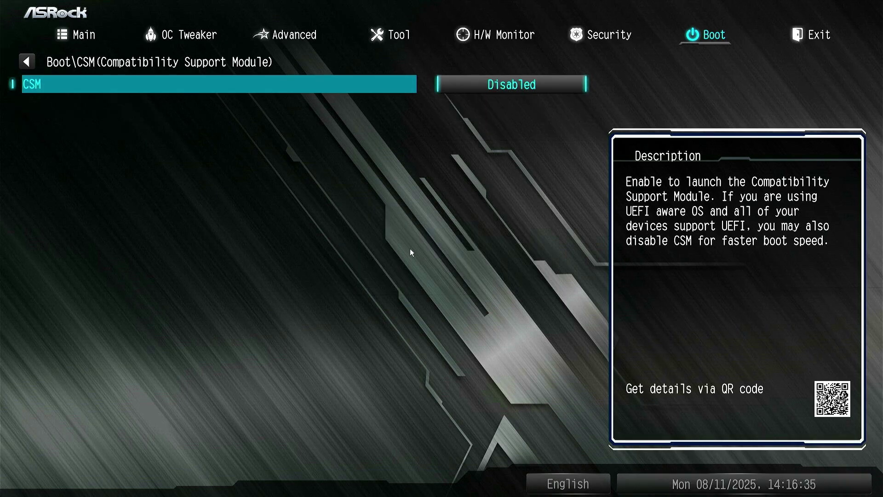
left_click(804, 39)
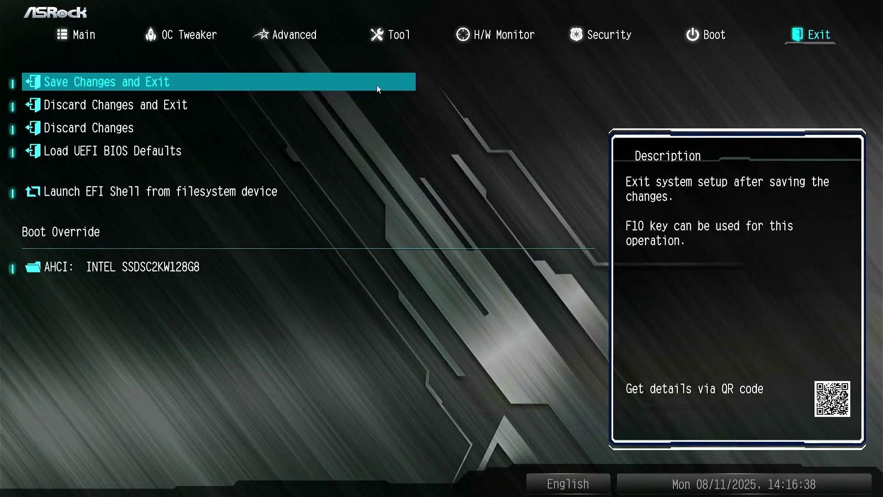
left_click(225, 82)
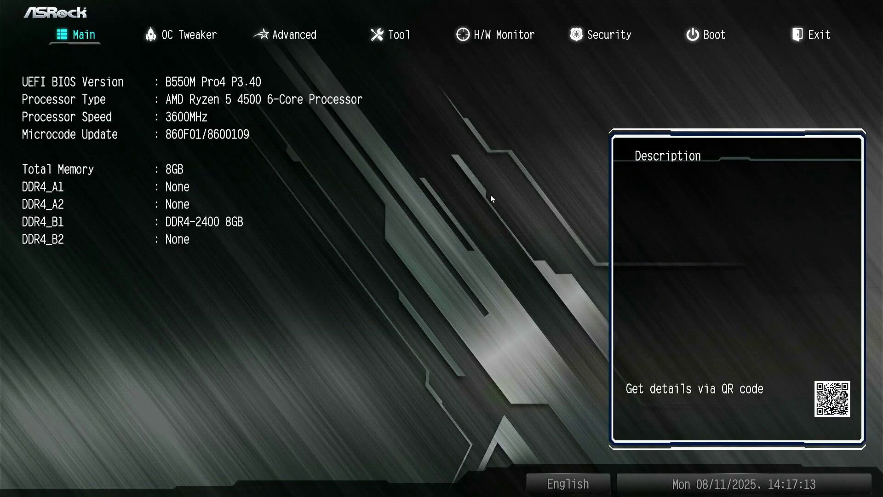
Install the default Secure Boot keys after the setup mode warning blocks enabling Secure Boot.
left_click(594, 39)
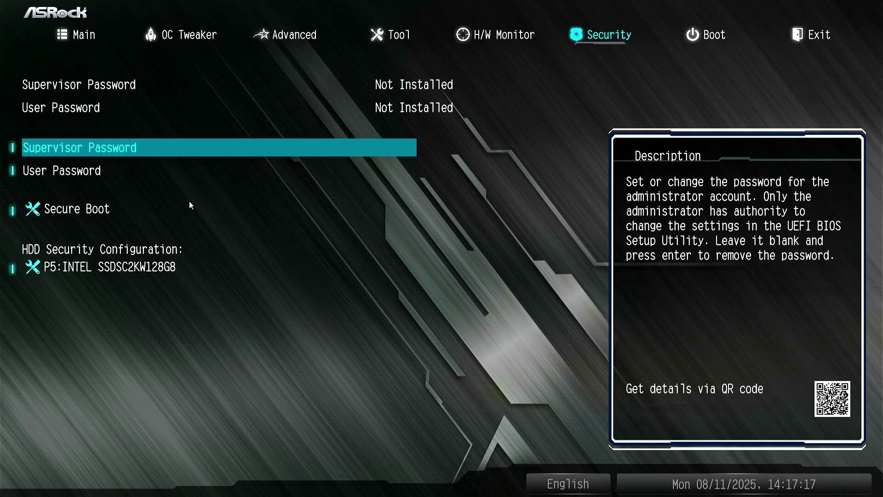
left_click(162, 210)
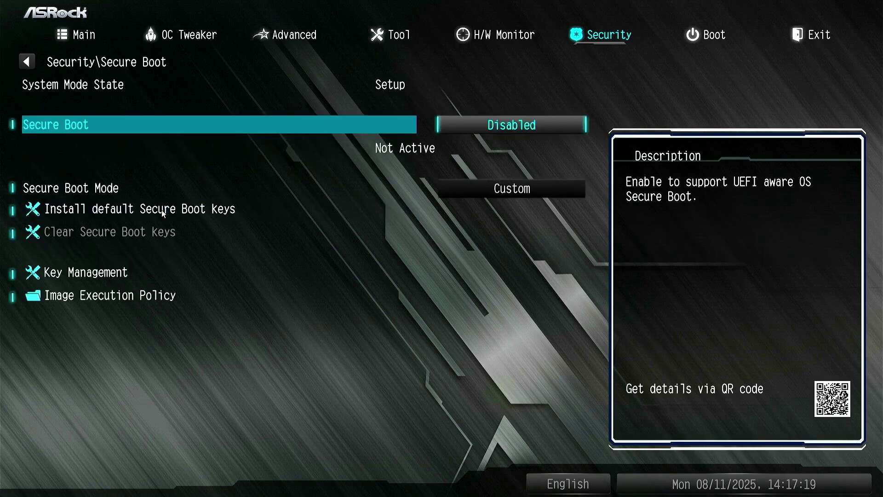
left_click(564, 130)
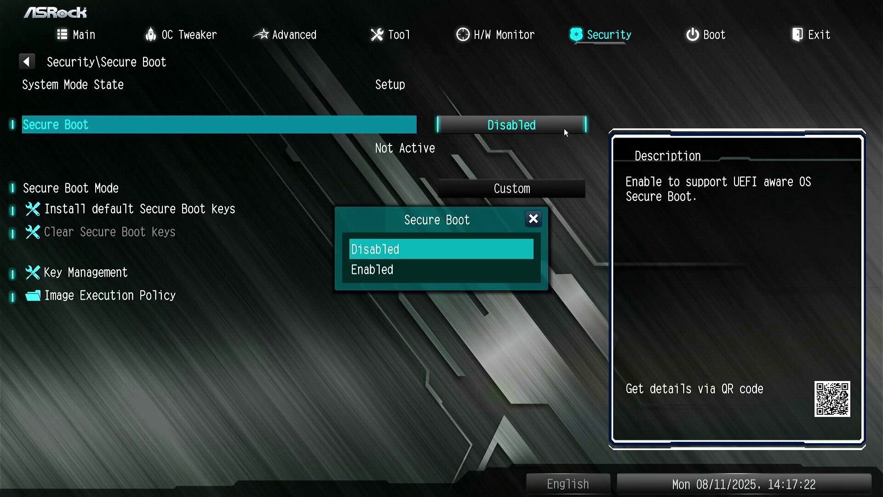
left_click(408, 270)
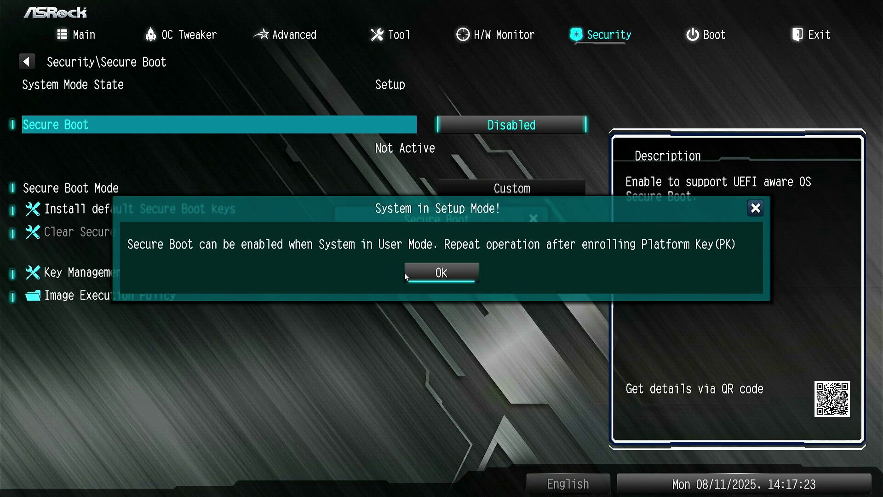
left_click(456, 279)
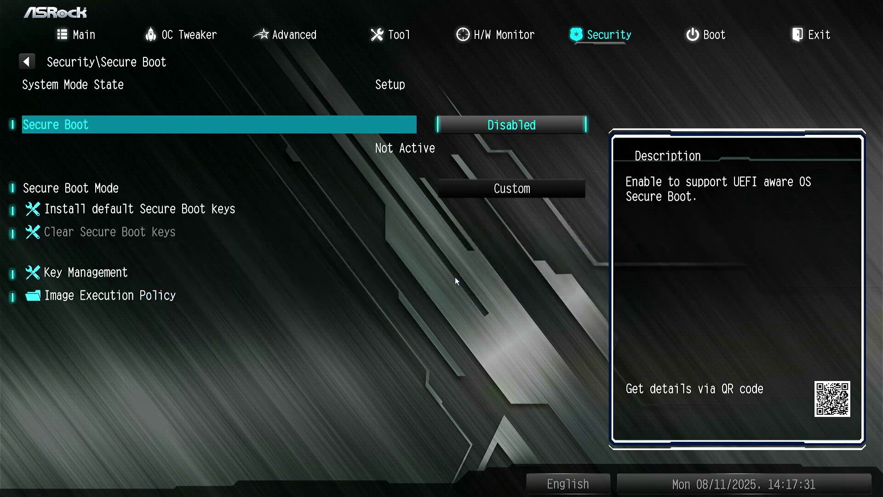
left_click(228, 213)
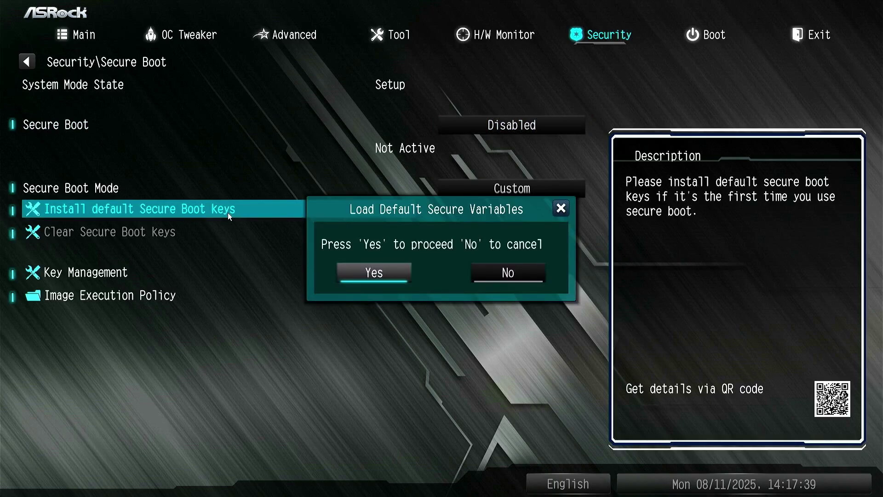
left_click(360, 272)
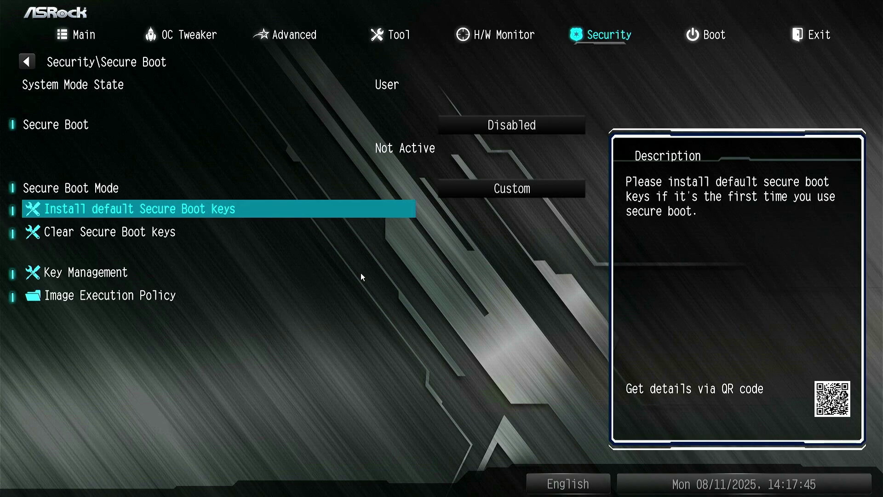
Set Secure Boot to Enabled, save and exit, then verify it reads Enabled and Active.
left_click(537, 128)
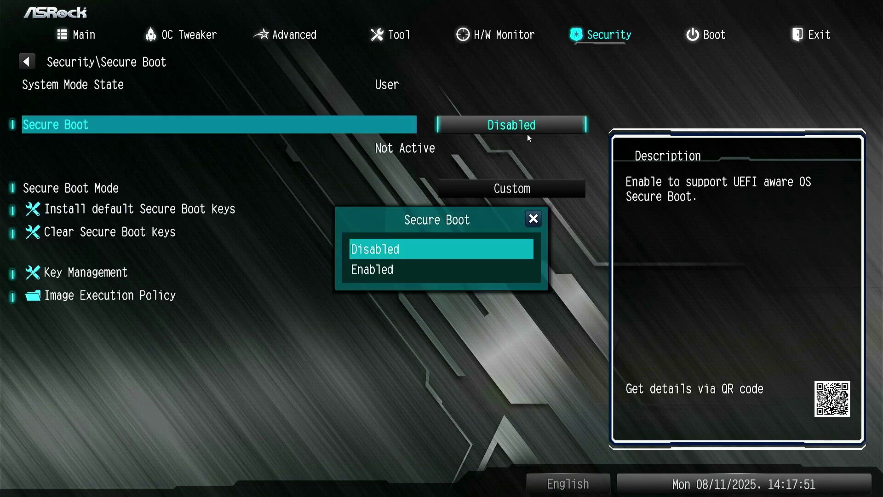
left_click(416, 266)
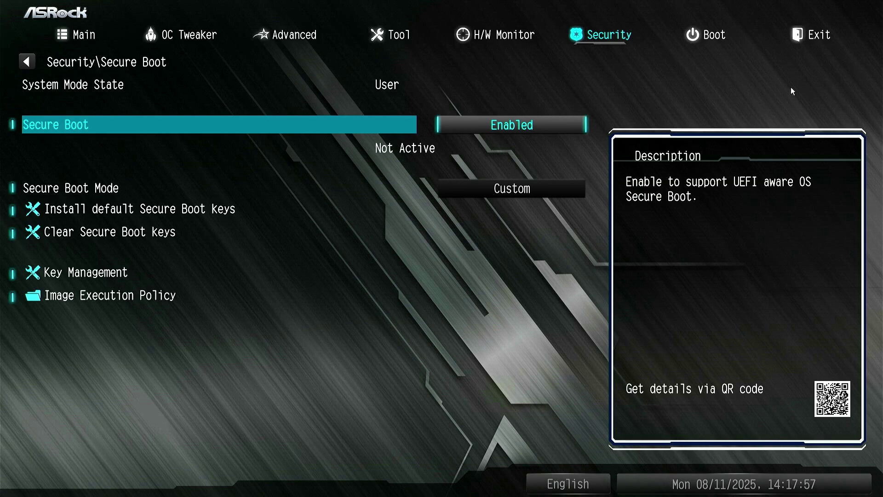
left_click(815, 37)
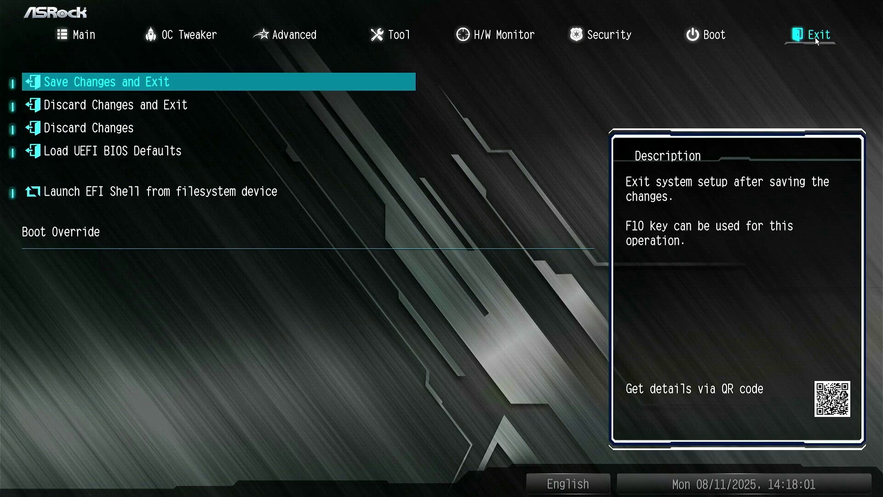
left_click(321, 82)
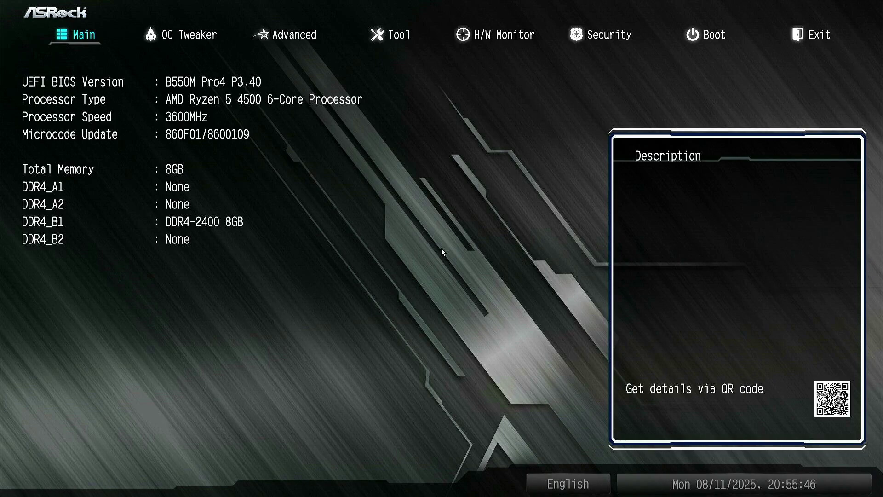
left_click(601, 40)
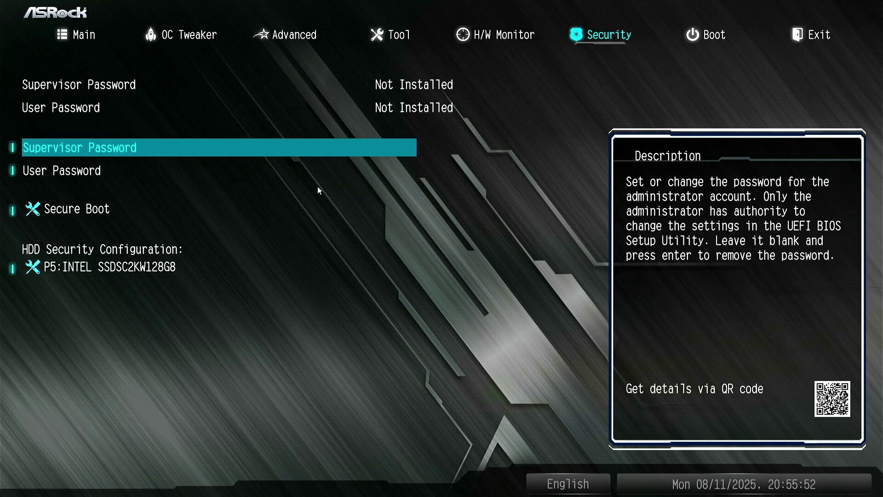
left_click(228, 210)
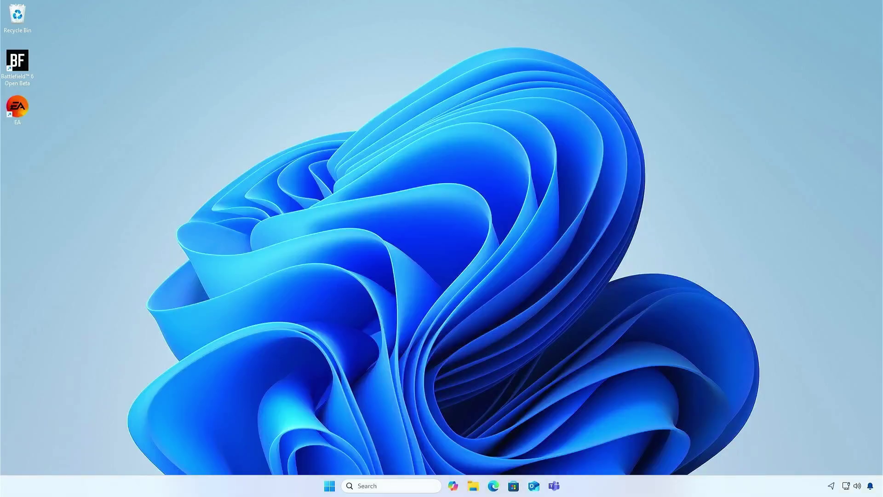
left_click(392, 486)
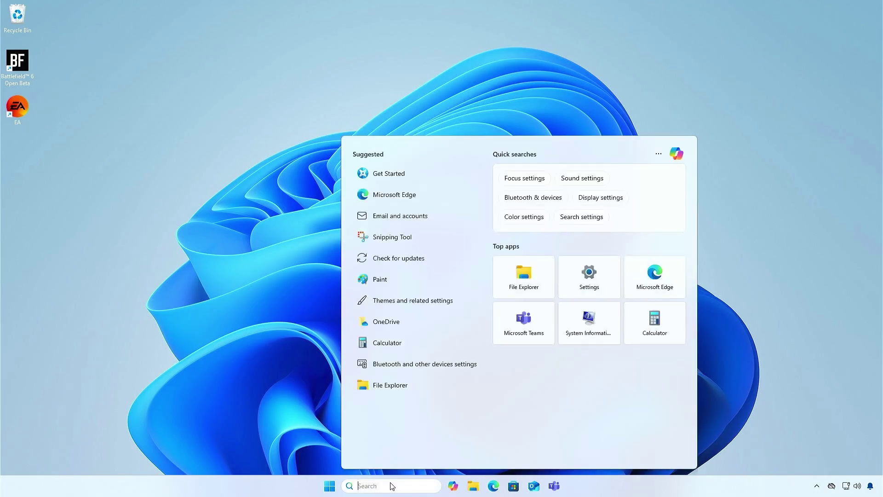
type("msinfo32")
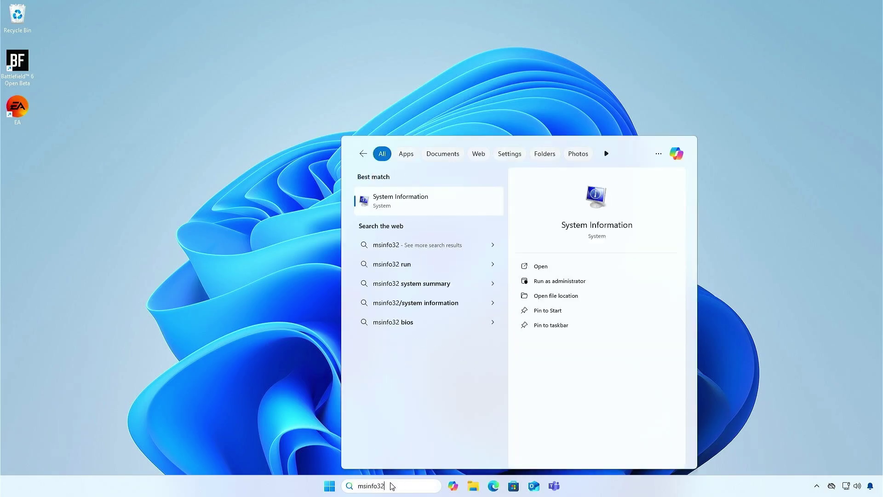
key("Return")
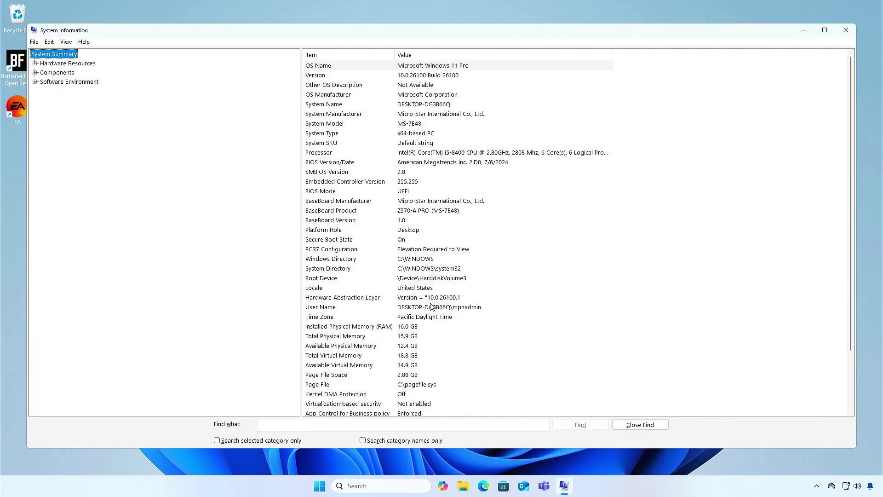
left_click(436, 194)
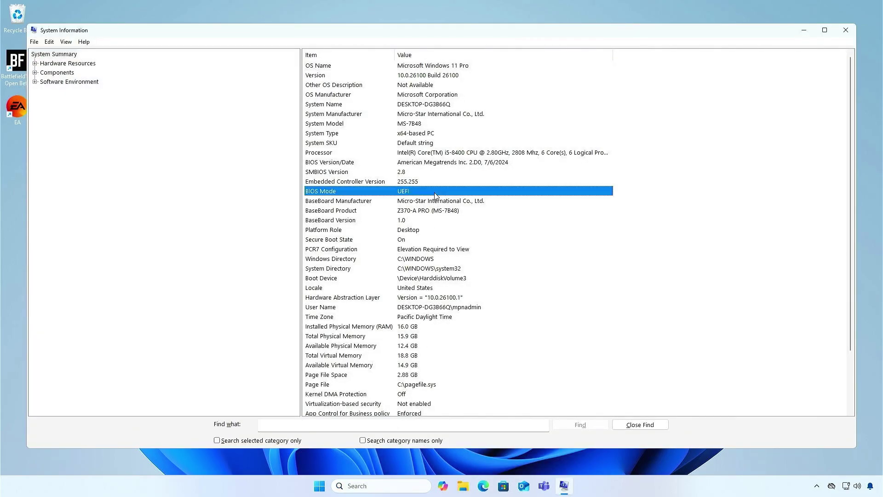
left_click(431, 240)
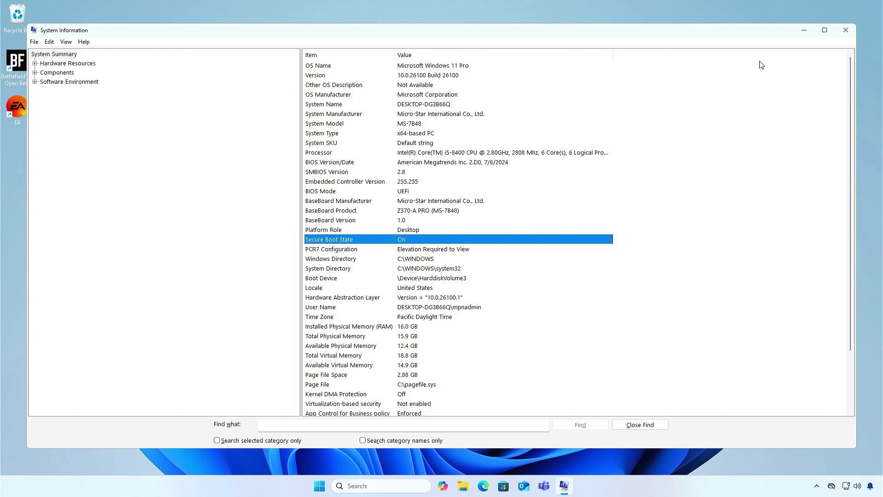
left_click(838, 32)
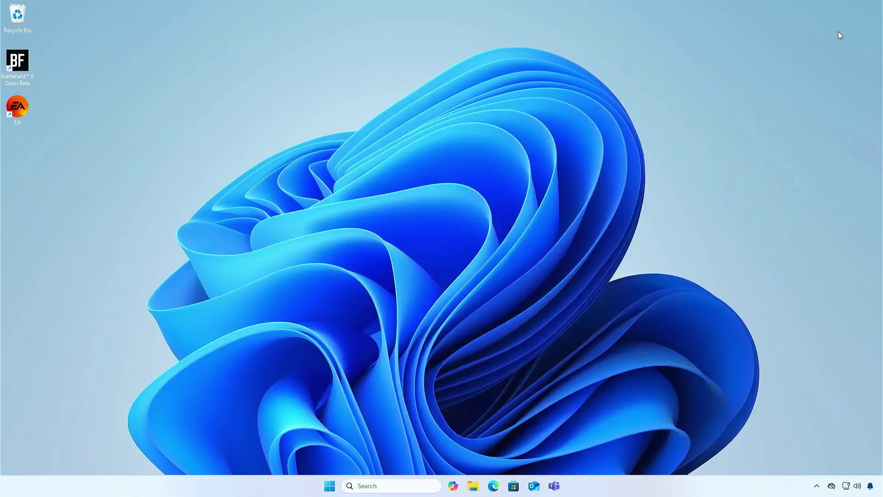